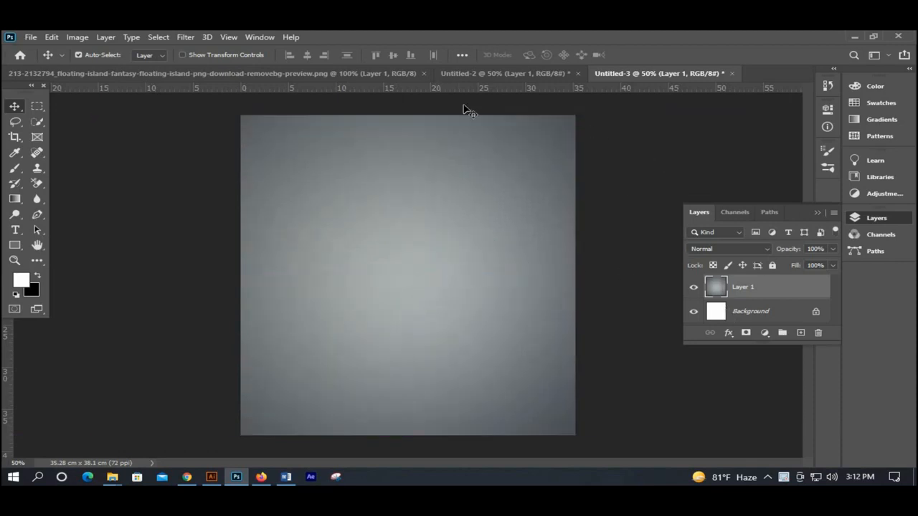
- Copy the floating island image into the Untitled-3 document and position it at the centre of the canvas
click(339, 70)
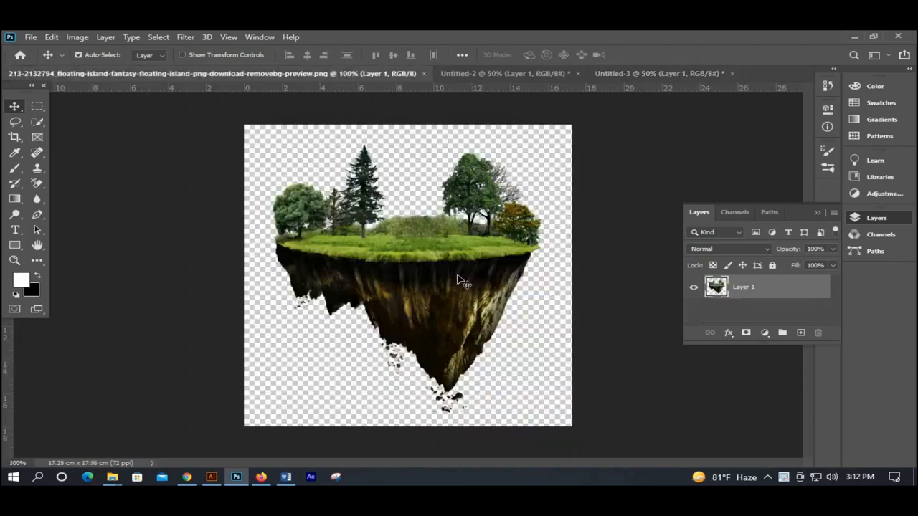
drag(534, 126, 427, 231)
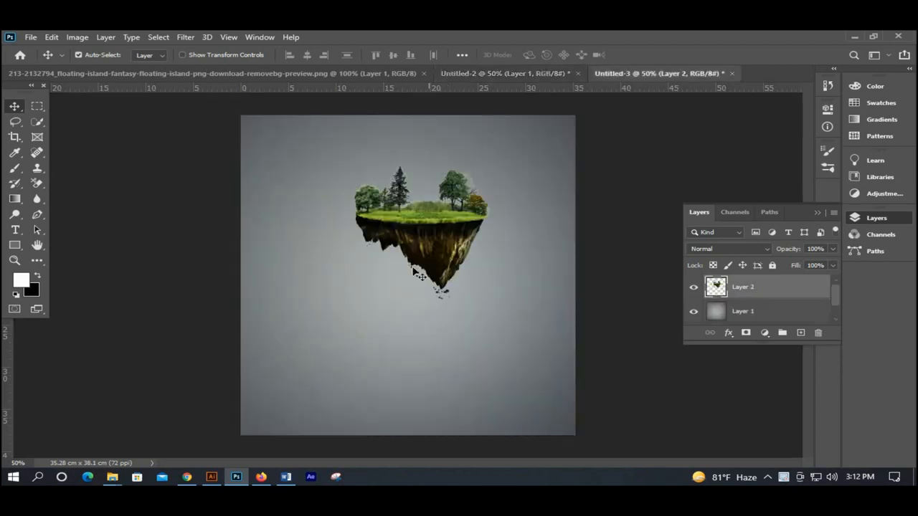
drag(419, 272, 405, 309)
- Scale the floating island to about 187% and place it in the lower part of the canvas
key(ctrl+t)
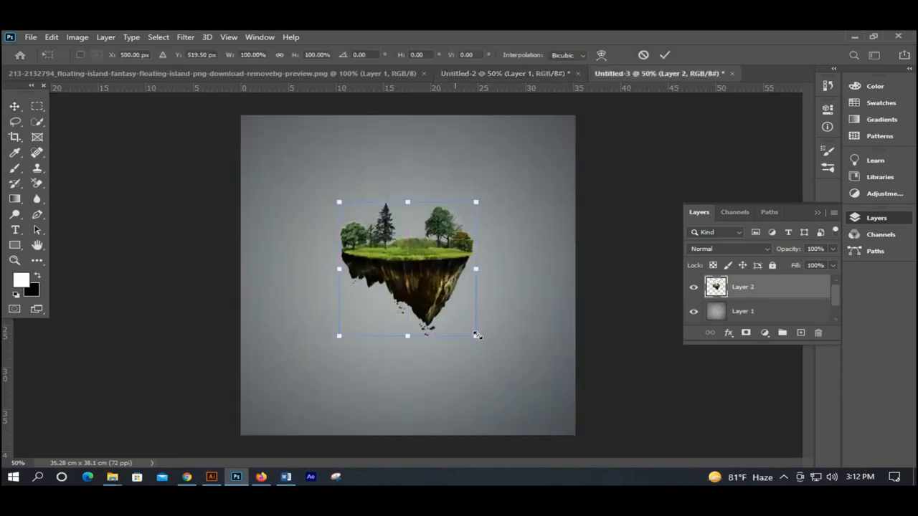
drag(476, 335, 537, 393)
drag(464, 282, 445, 334)
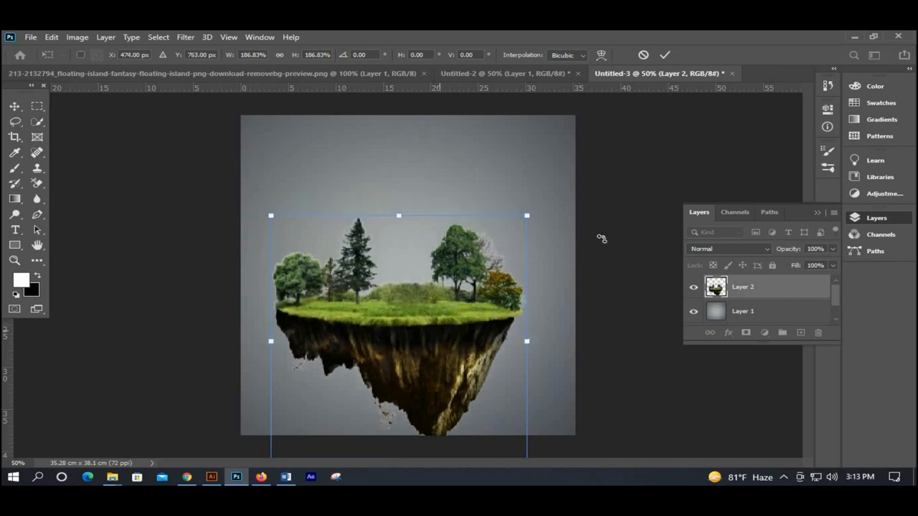
click(664, 55)
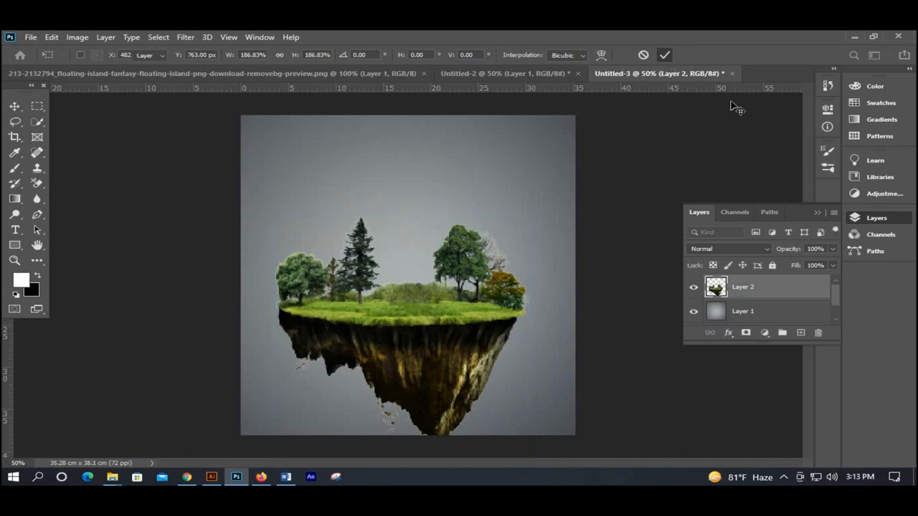
- Set the island layer's blend mode to Multiply and brighten it with Curves, raising input 84 to output 144
click(722, 251)
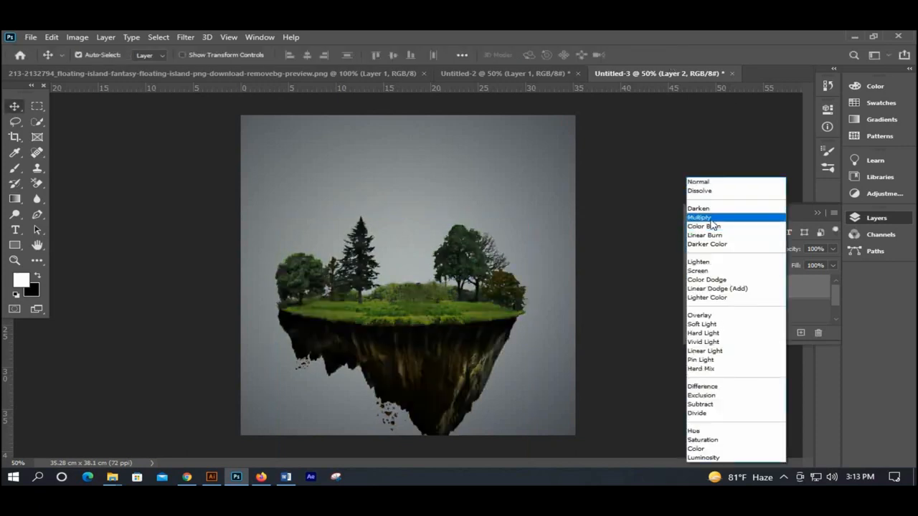
click(712, 219)
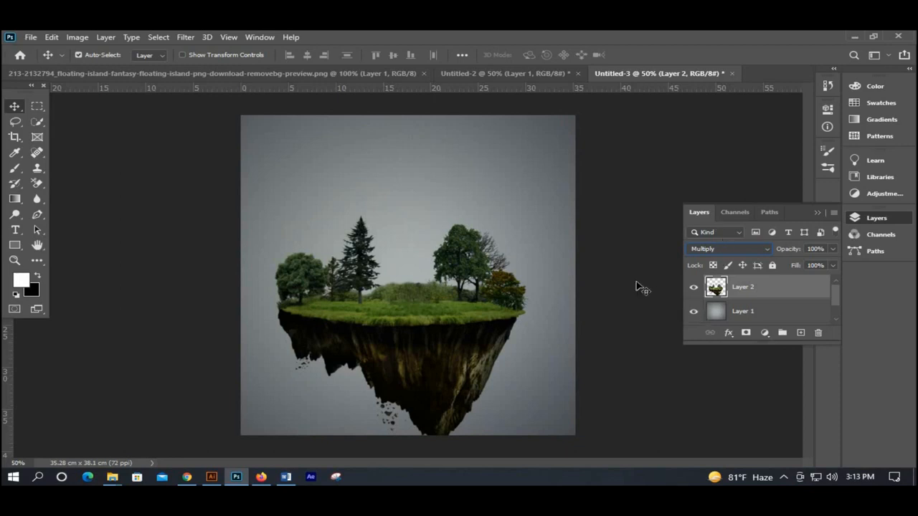
key(ctrl+m)
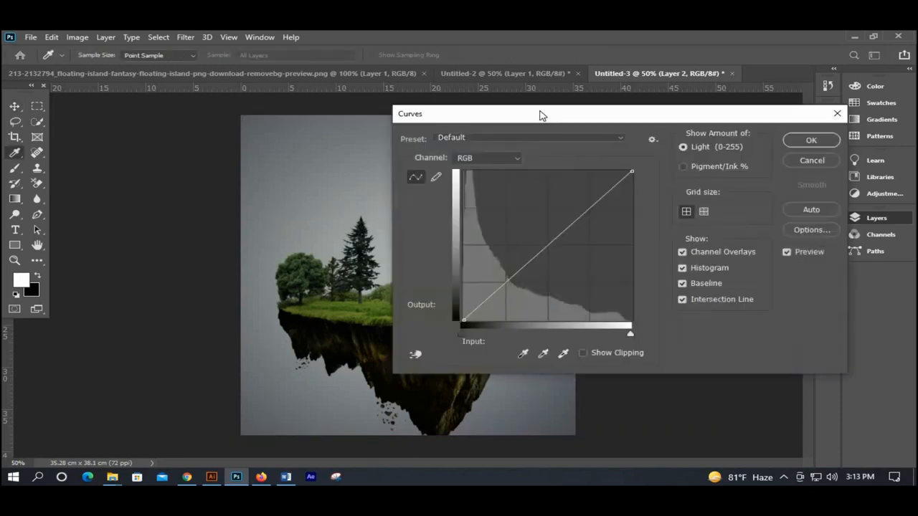
drag(674, 113, 915, 72)
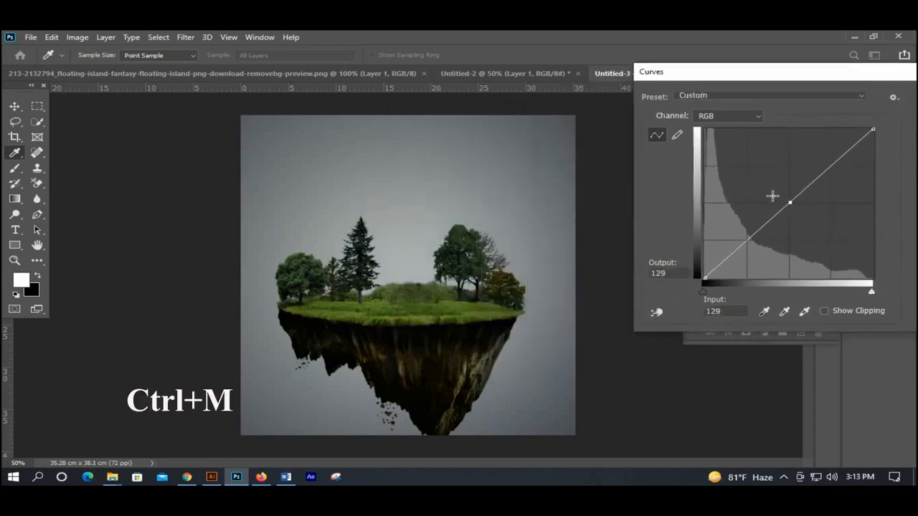
click(770, 196)
drag(770, 195, 760, 194)
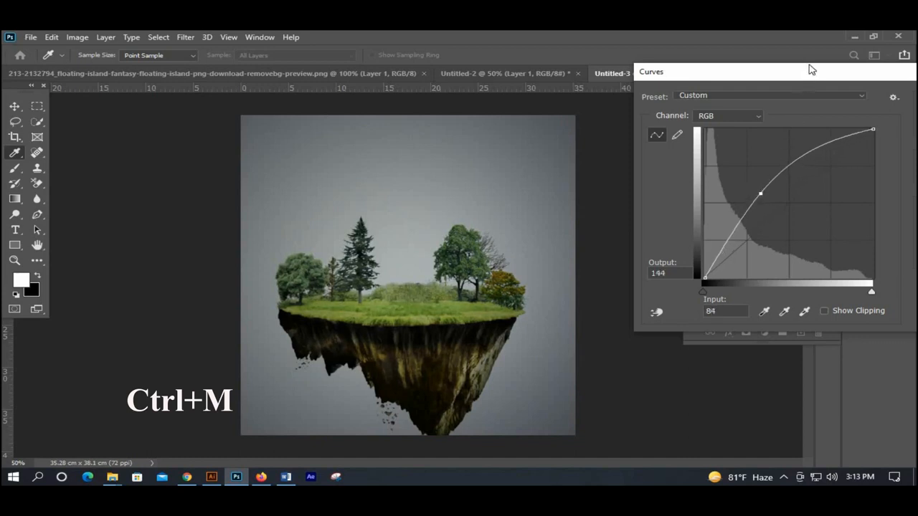
drag(707, 73, 462, 84)
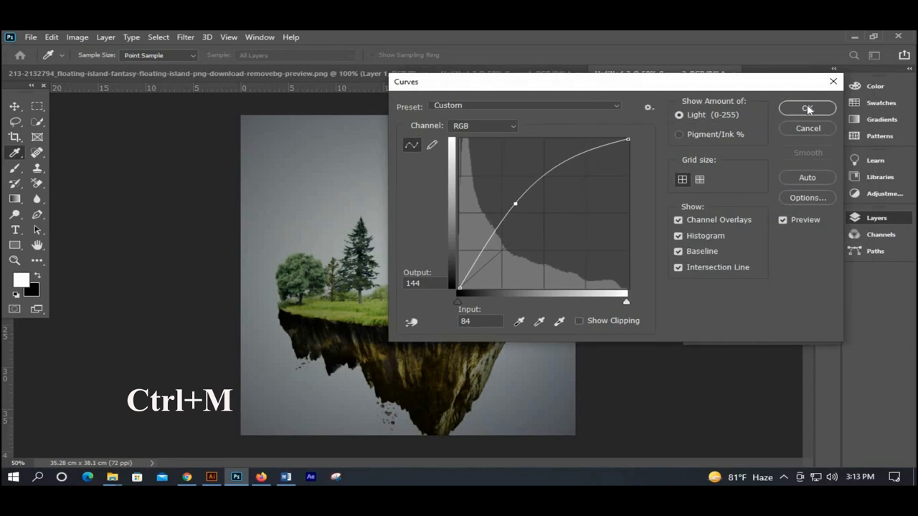
click(807, 108)
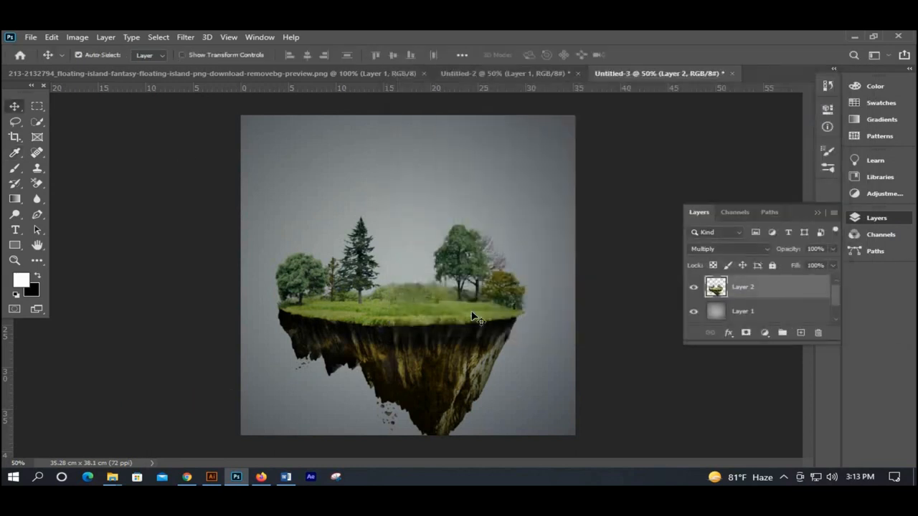
- Add a new layer and set up the Brush with smoke brush 9 from the last Free Smoke Photoshop Brushes set at 1300 px
click(800, 333)
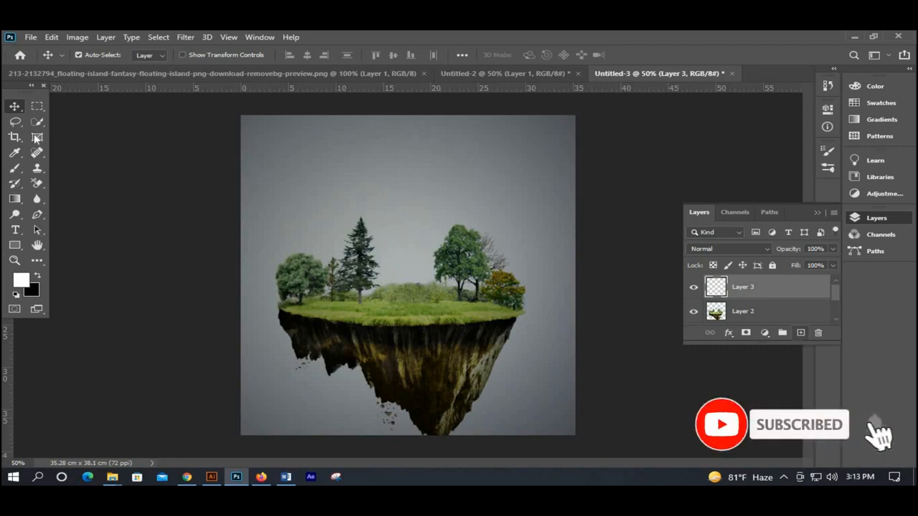
click(15, 169)
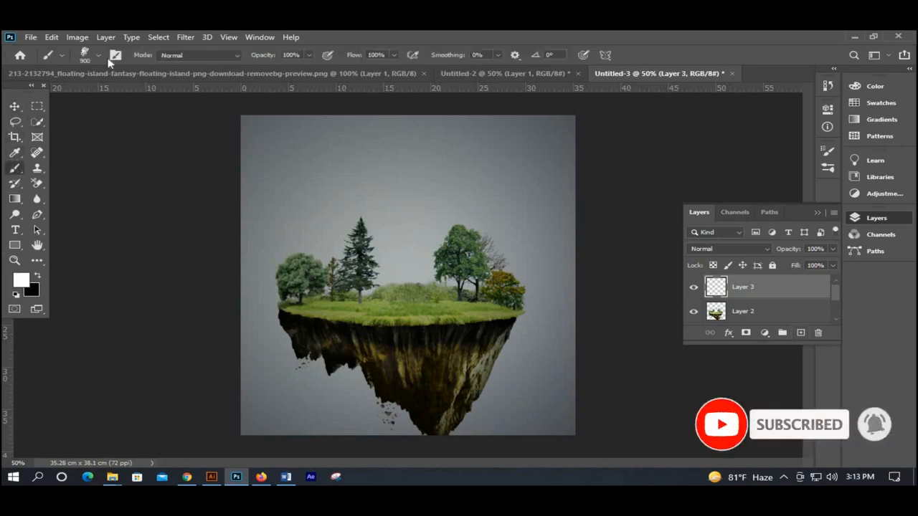
click(99, 56)
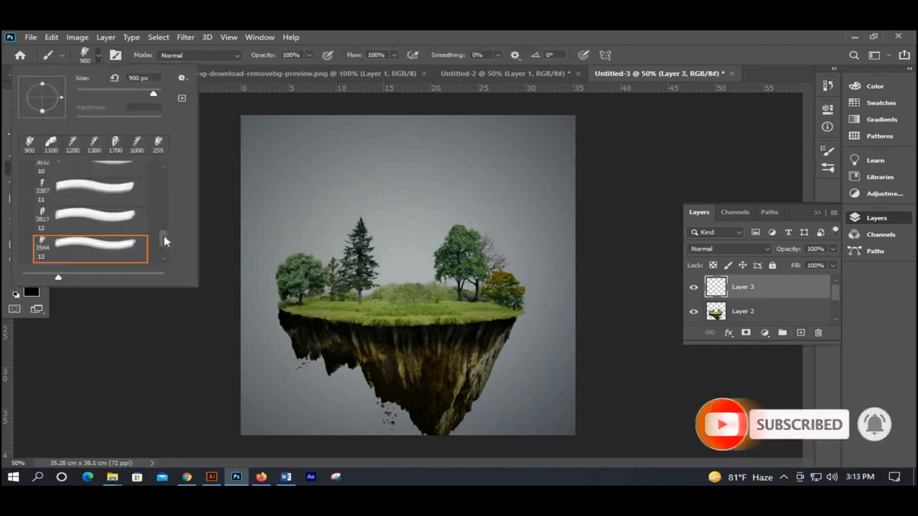
scroll(154, 201, up, 5)
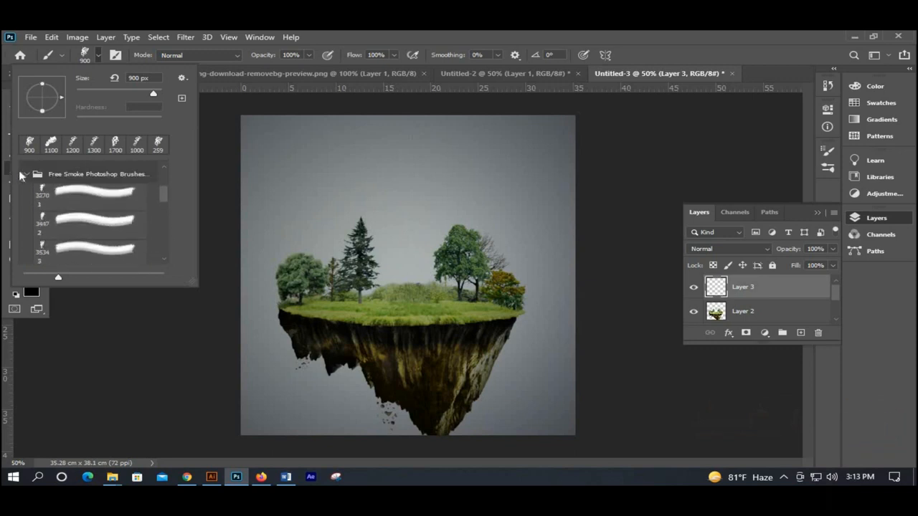
click(32, 176)
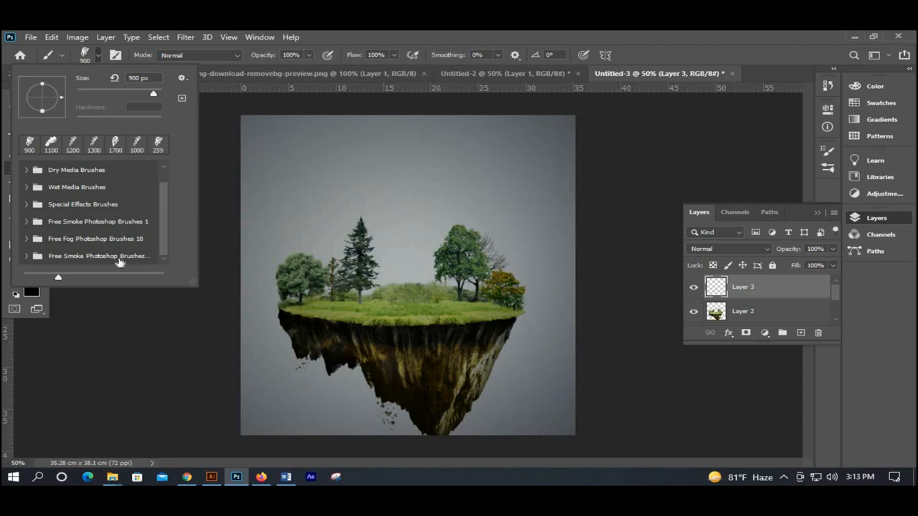
click(38, 257)
scroll(161, 193, down, 5)
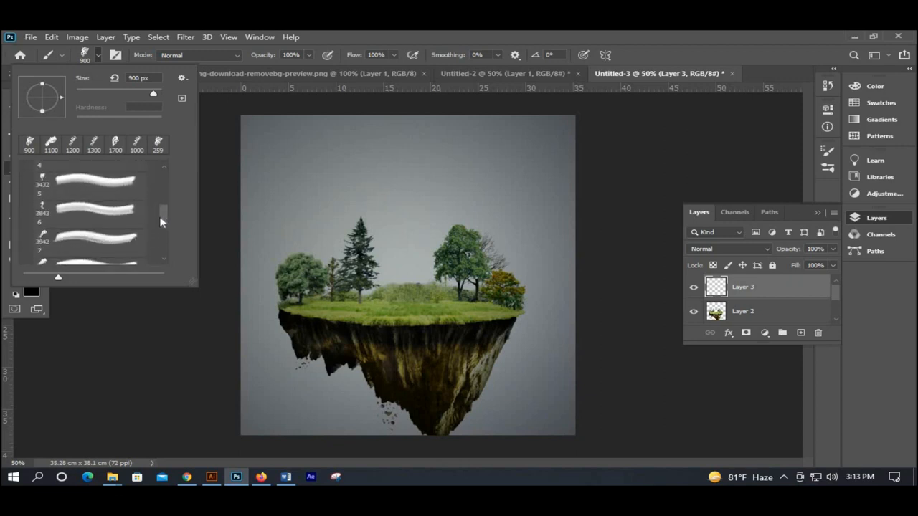
drag(160, 212, 158, 226)
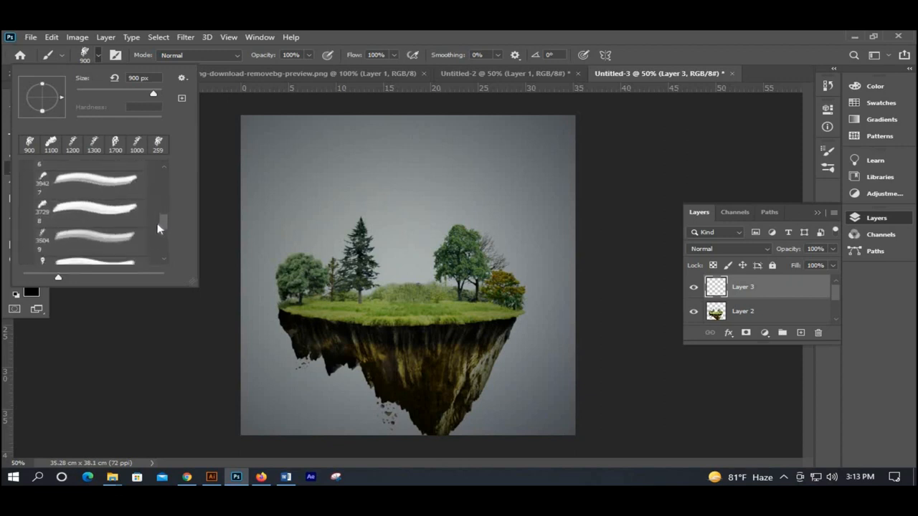
scroll(157, 223, down, 1)
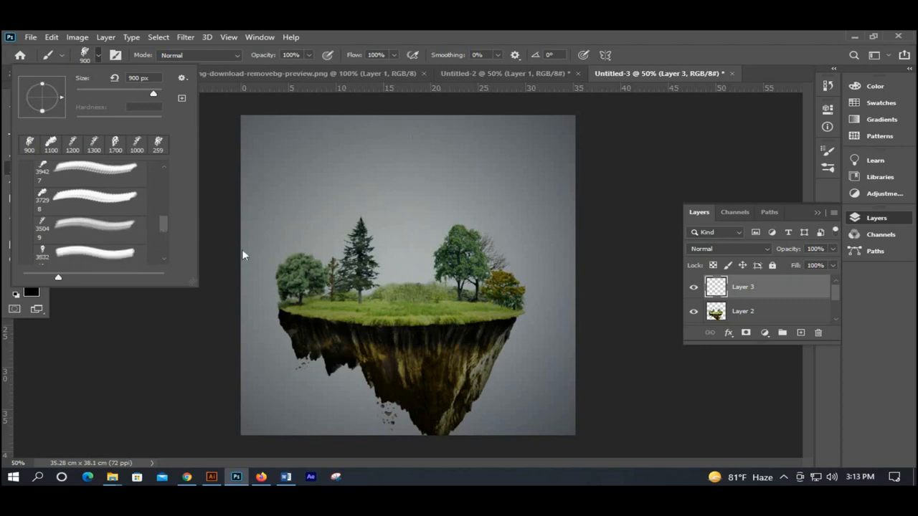
click(90, 228)
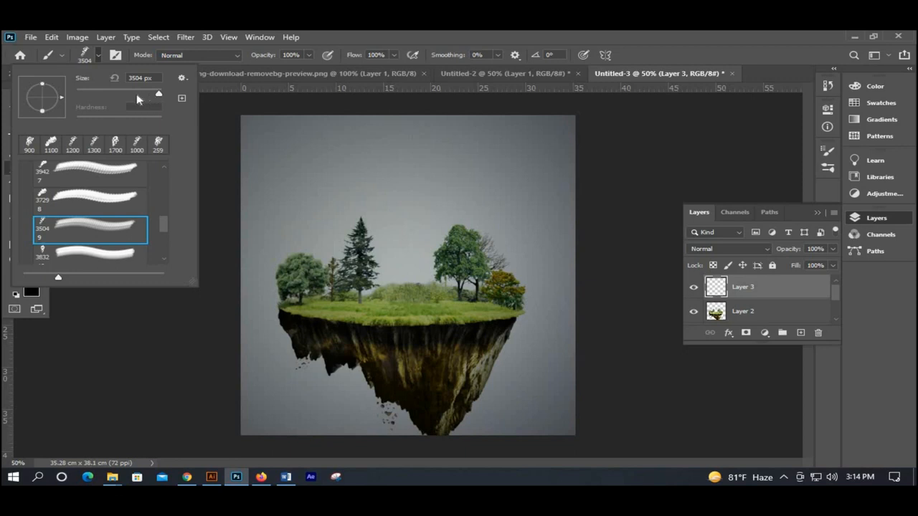
click(136, 94)
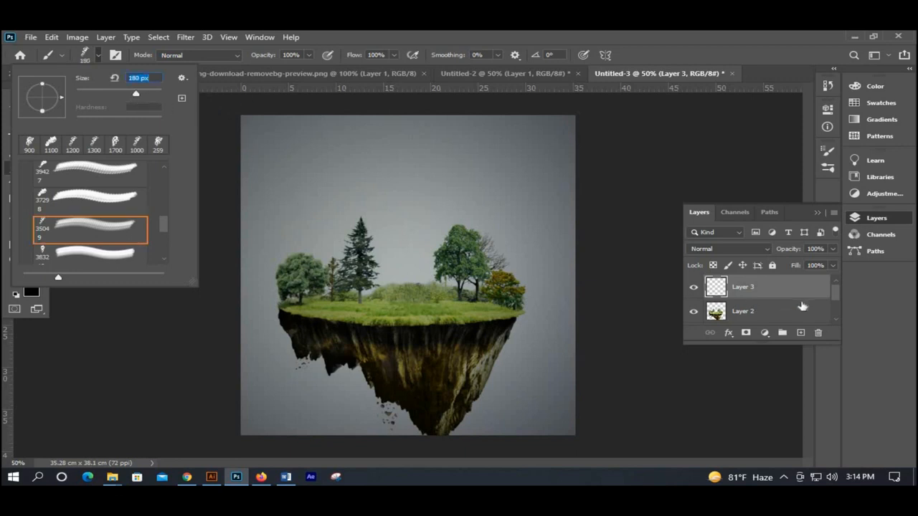
click(450, 274)
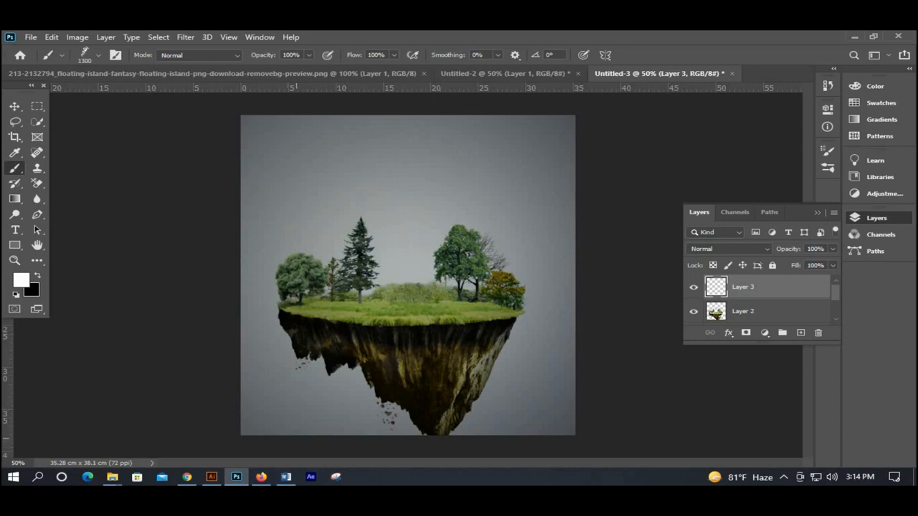
- Stamp a white smoke cloud over the island's lower left and move it down below the grass
click(291, 444)
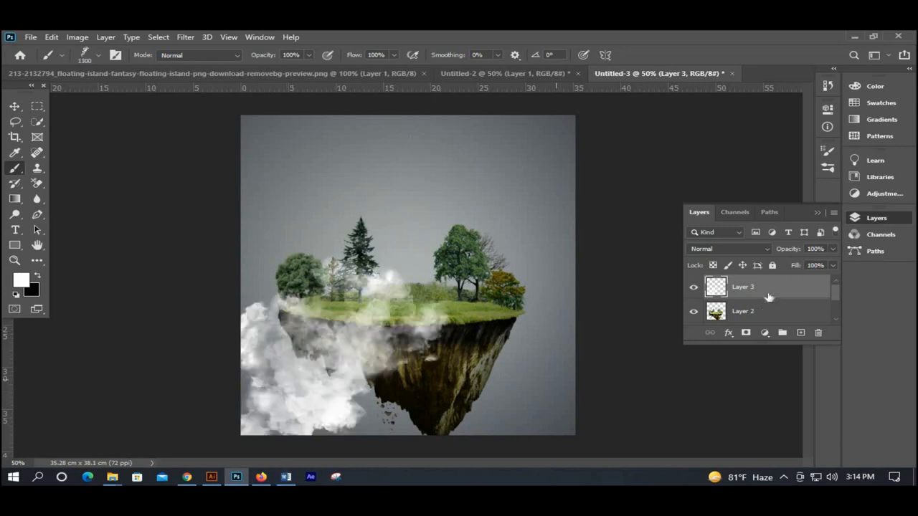
click(14, 107)
drag(339, 367, 327, 382)
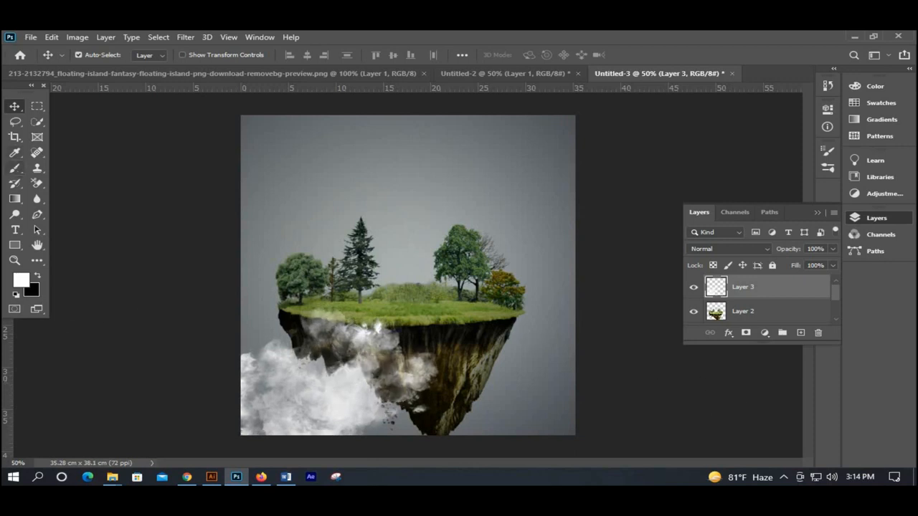
- Try stamping a second smoke cloud over the island's right side on the same layer and repositioning it
click(14, 168)
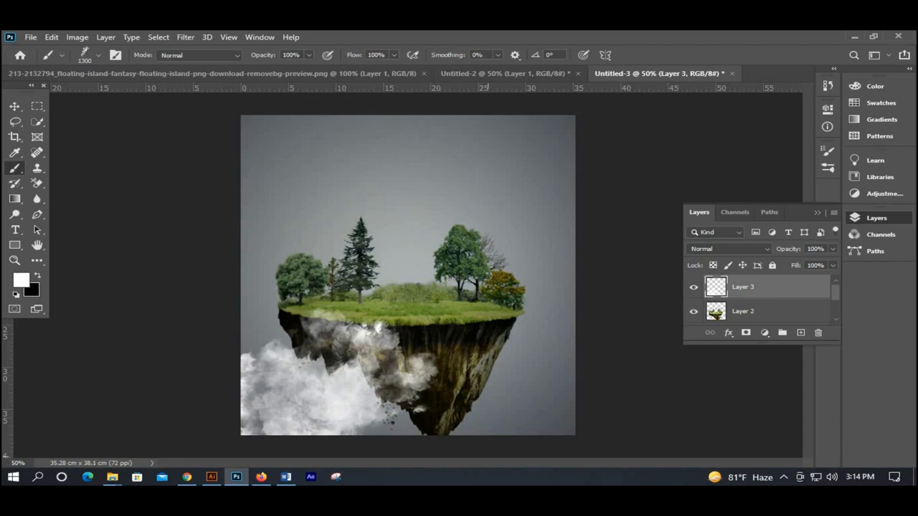
click(16, 105)
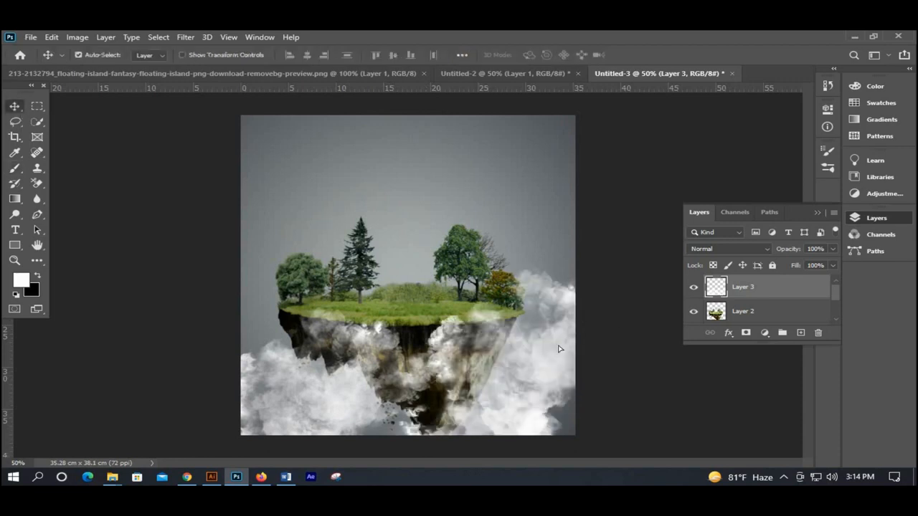
drag(560, 365, 395, 359)
key(ctrl)
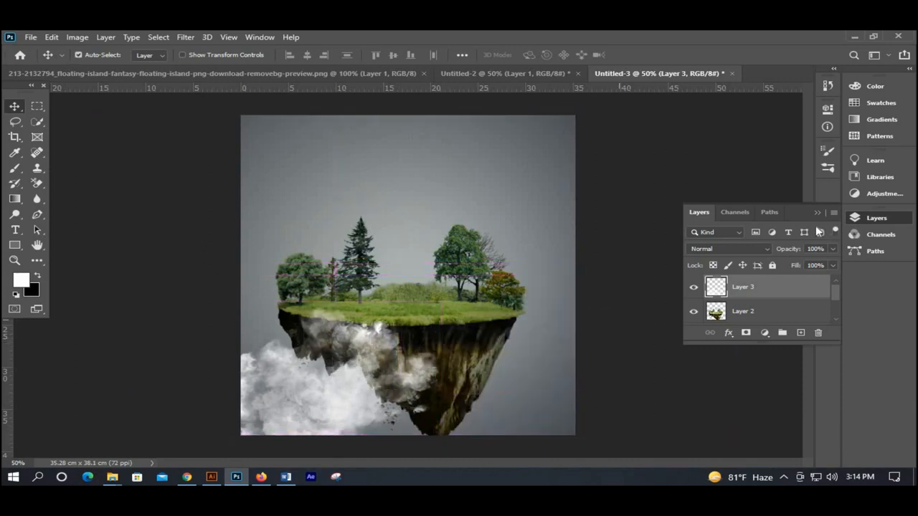
- Lower the opacity of the smoke layer to 57%
click(829, 264)
click(808, 264)
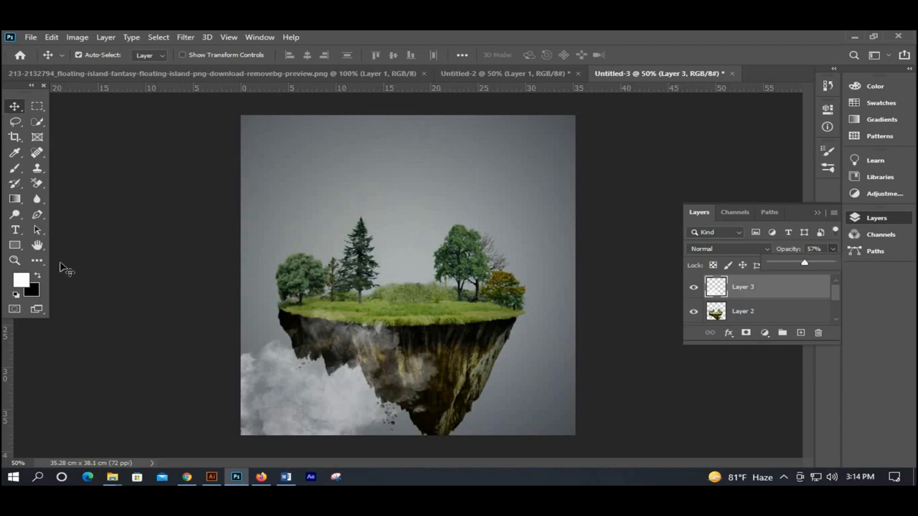
click(63, 266)
- Stamp a second smoke cloud on a new layer and move it to the canvas's lower right, beside the island's rock
click(800, 333)
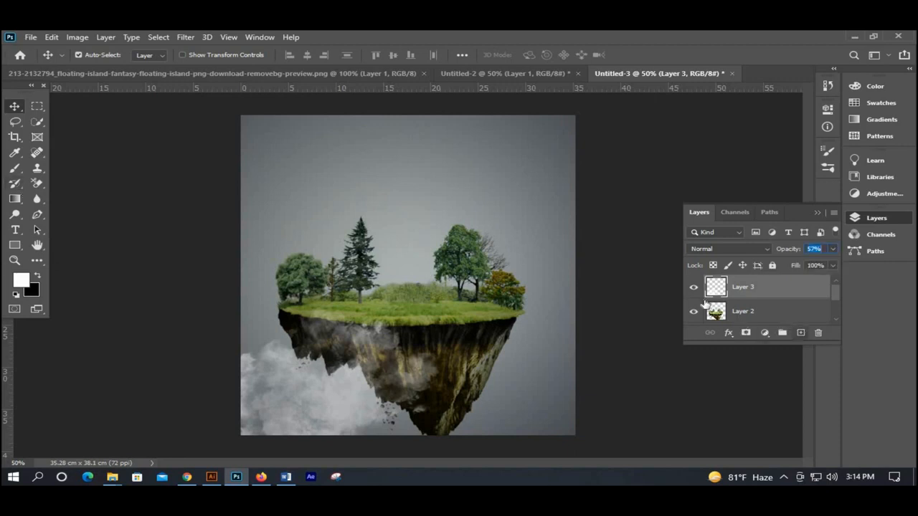
click(14, 168)
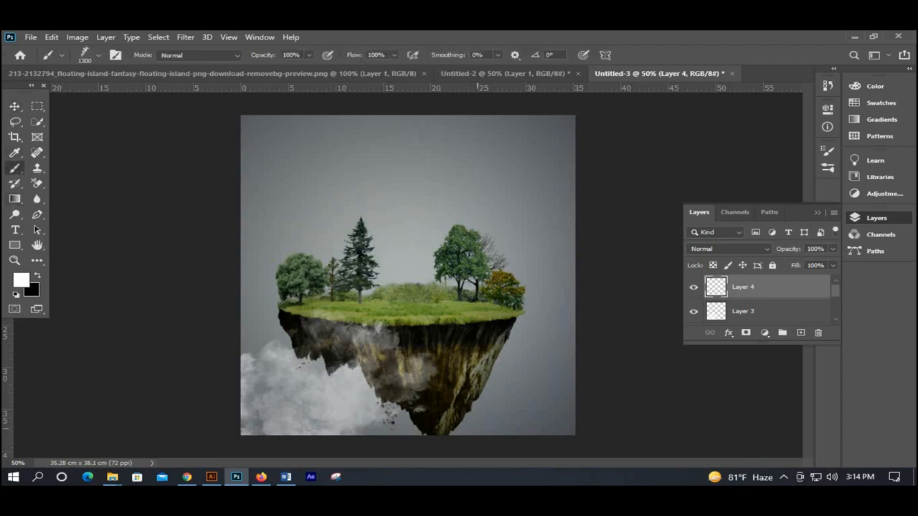
click(477, 428)
click(14, 106)
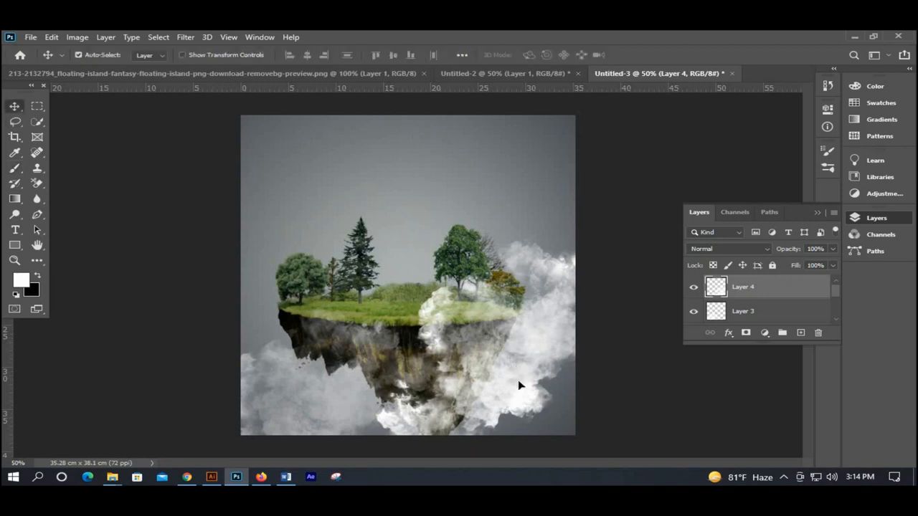
drag(517, 431, 534, 439)
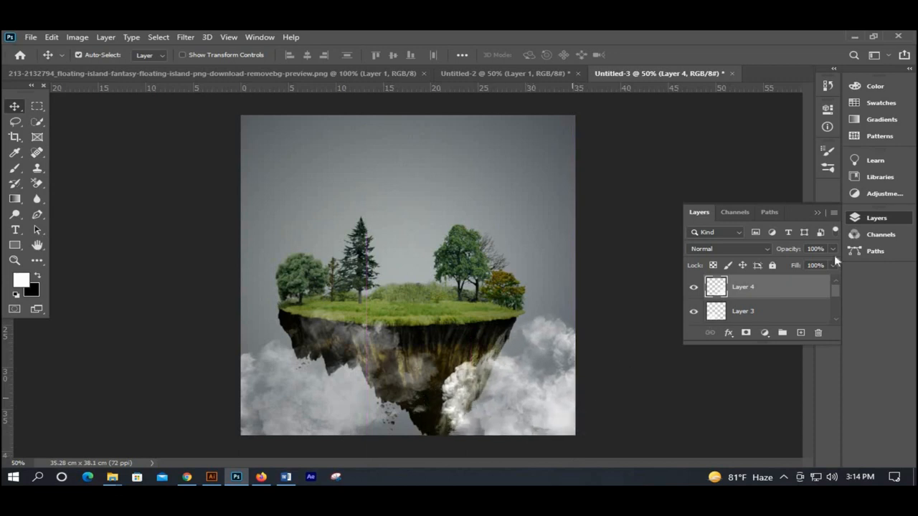
- Lower the opacity of the second smoke layer to 77%
drag(832, 267, 821, 266)
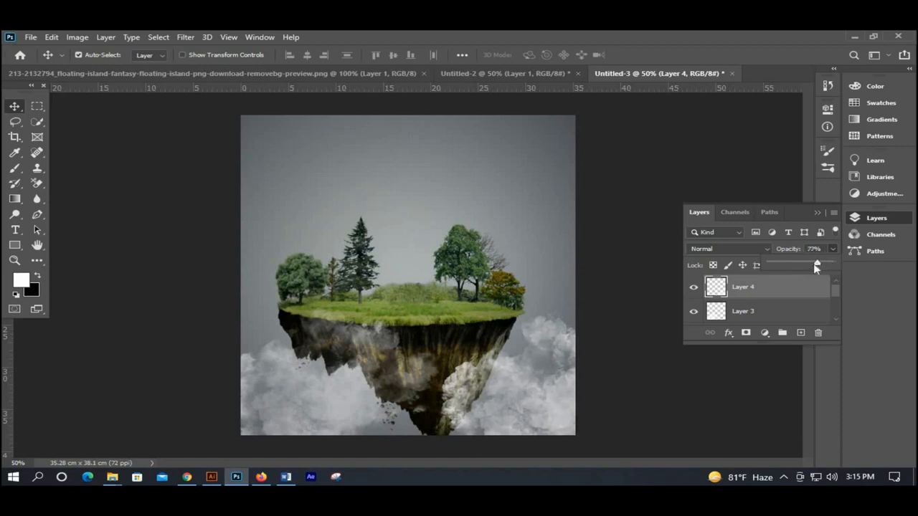
drag(816, 267, 820, 267)
click(768, 313)
- Add a new empty layer directly above the grey gradient layer, beneath the floating island layer
scroll(777, 298, down, 1)
scroll(777, 298, down, 1)
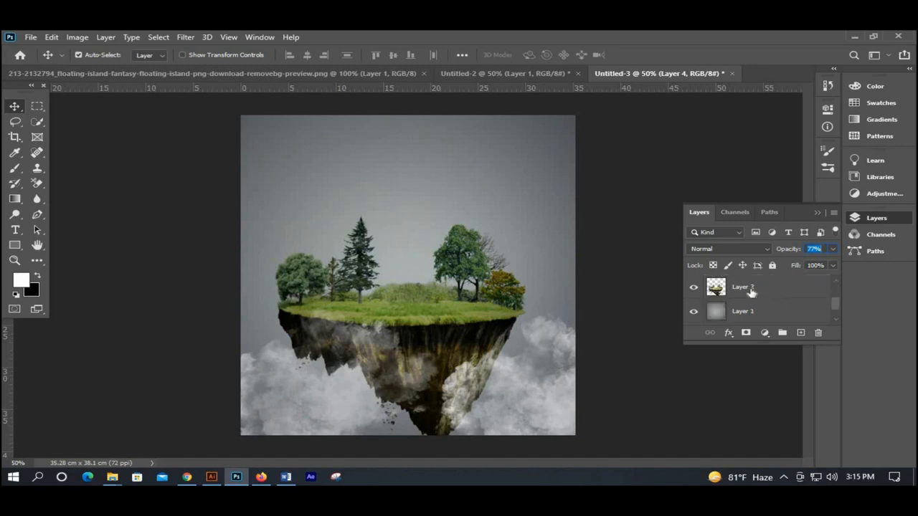
click(750, 290)
click(775, 319)
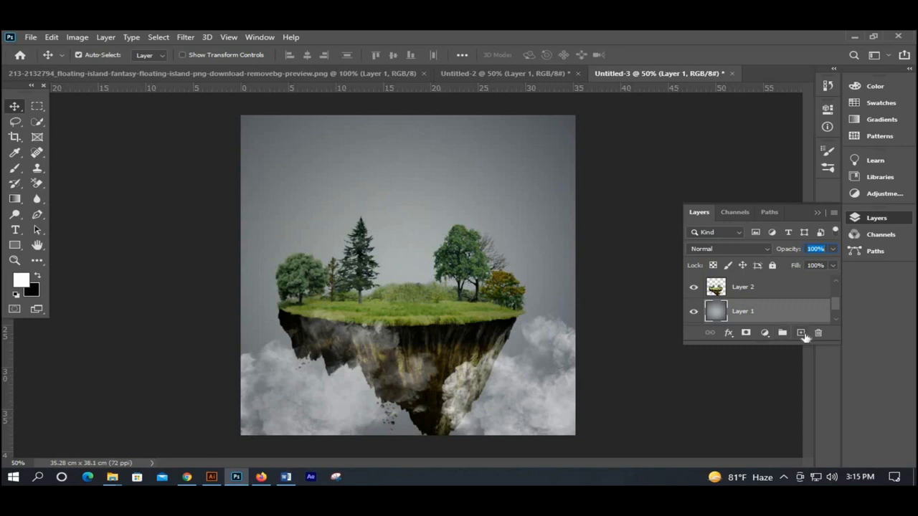
click(801, 333)
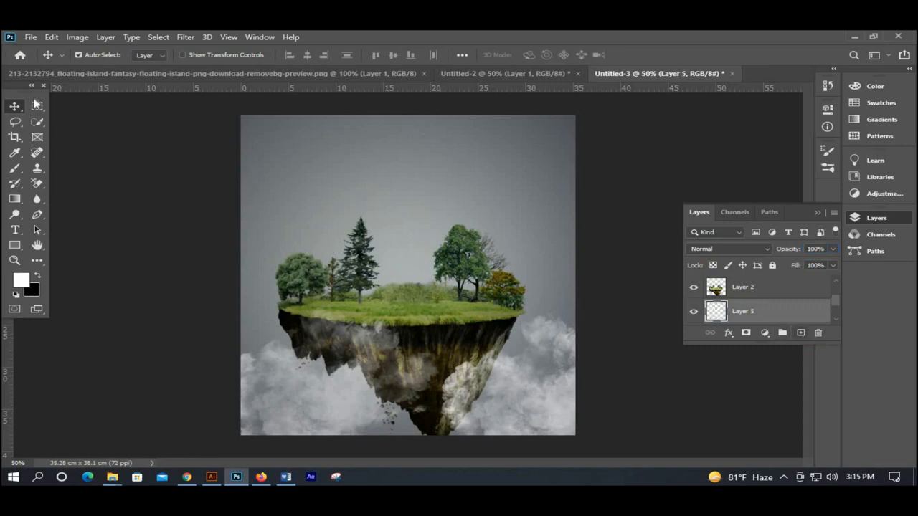
- Pick smoke brush 13 and stamp a white cloud at 1100 px on the new layer, behind the island's left side
click(16, 171)
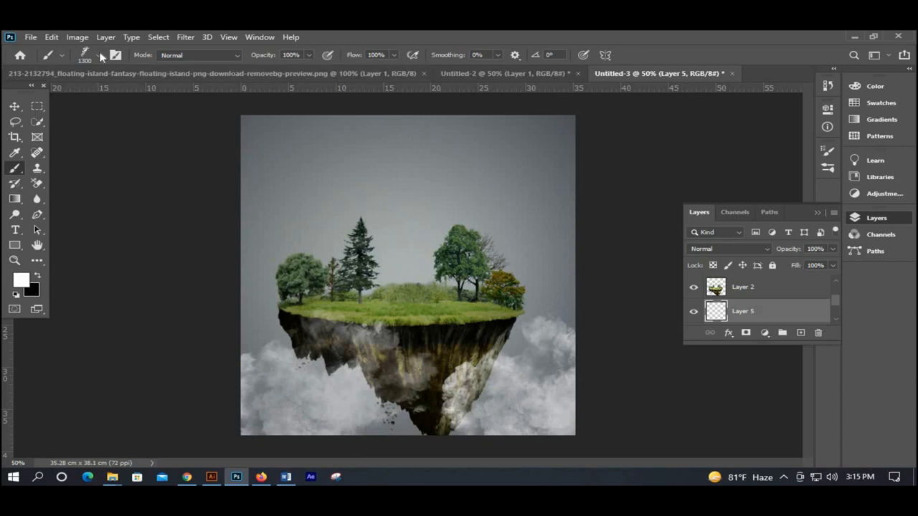
click(98, 55)
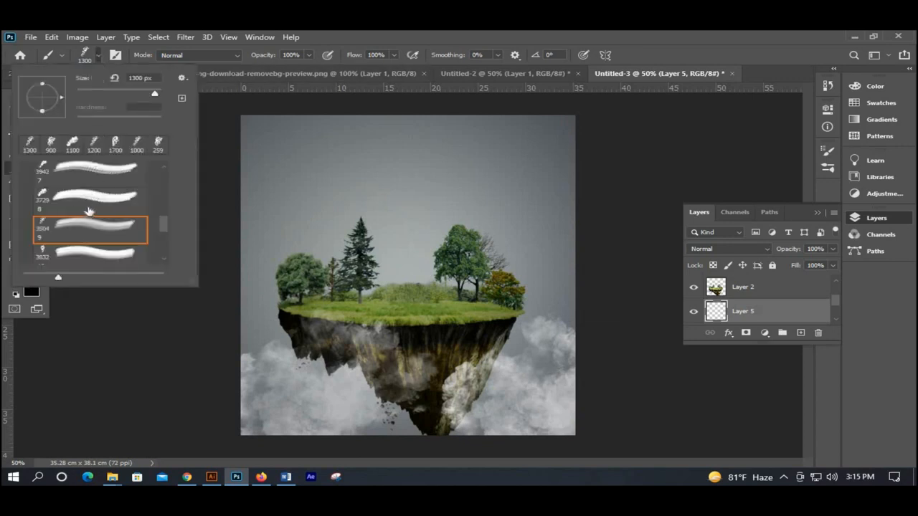
scroll(90, 210, up, 1)
scroll(91, 209, up, 4)
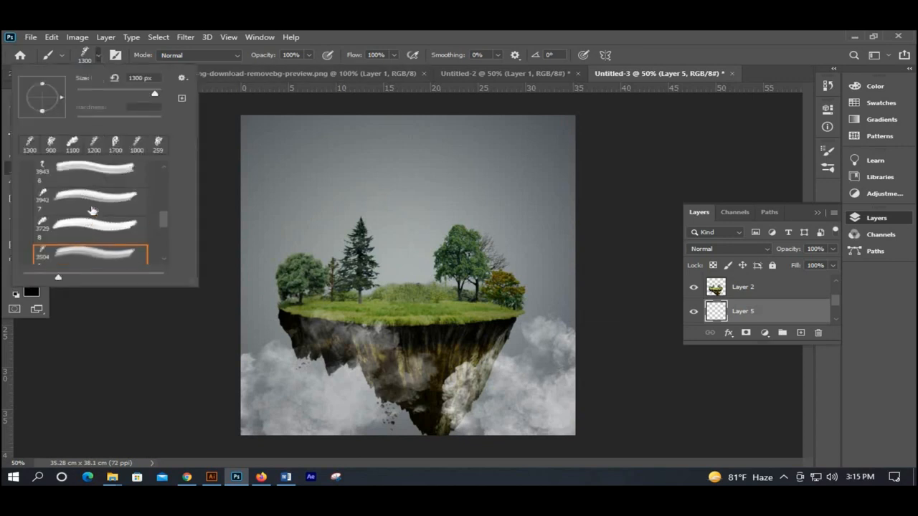
scroll(79, 208, up, 5)
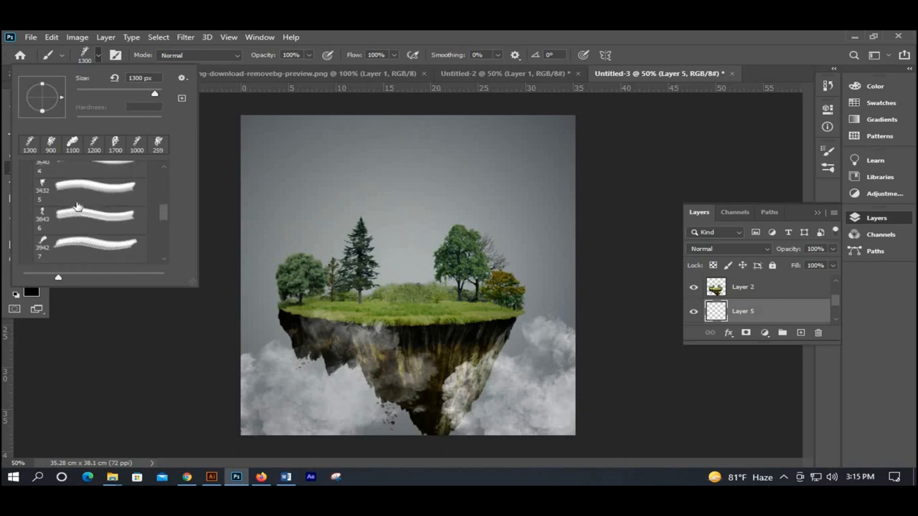
scroll(66, 196, up, 7)
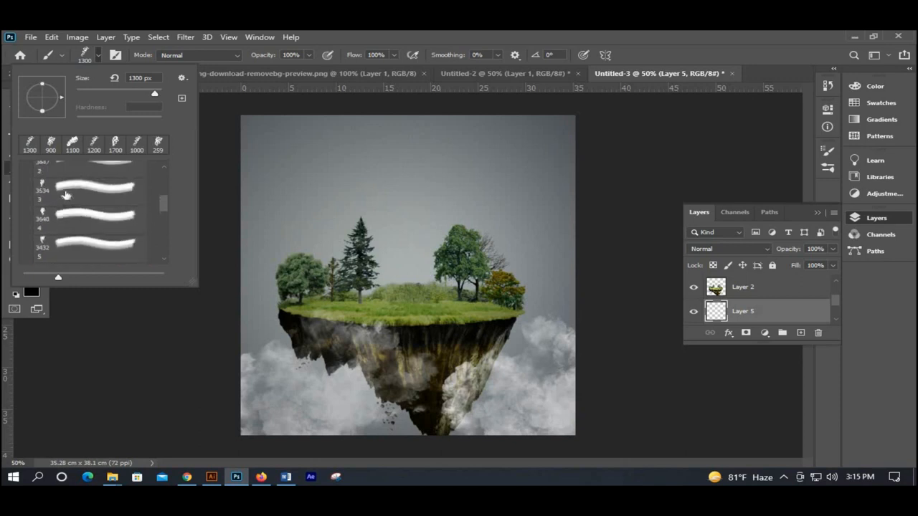
scroll(66, 194, up, 3)
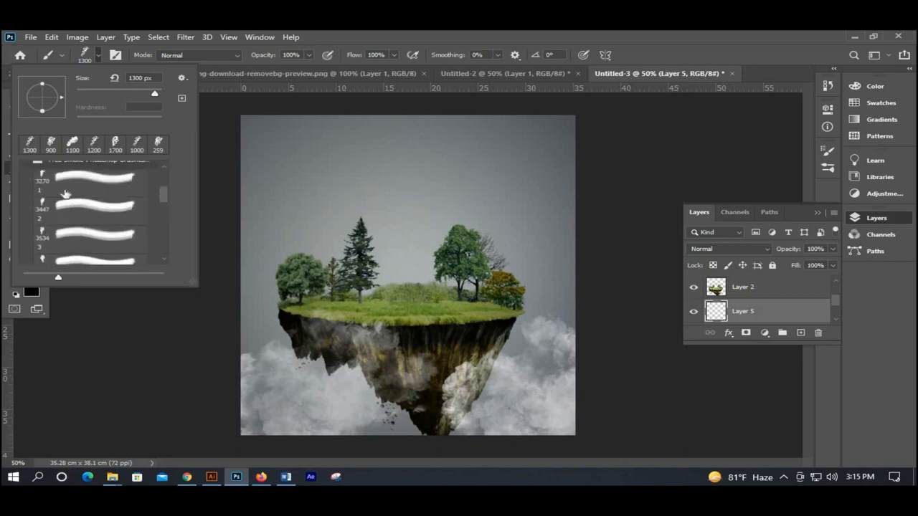
scroll(66, 195, down, 4)
scroll(65, 193, down, 7)
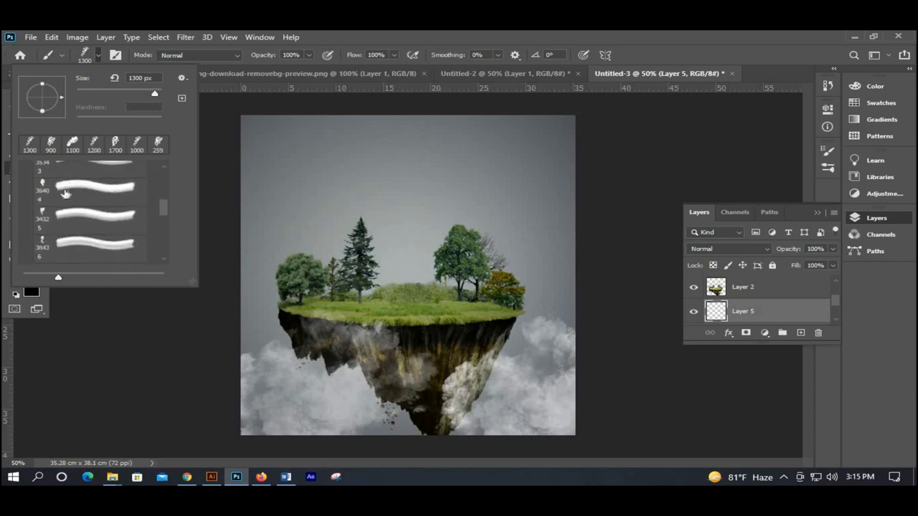
scroll(65, 194, down, 8)
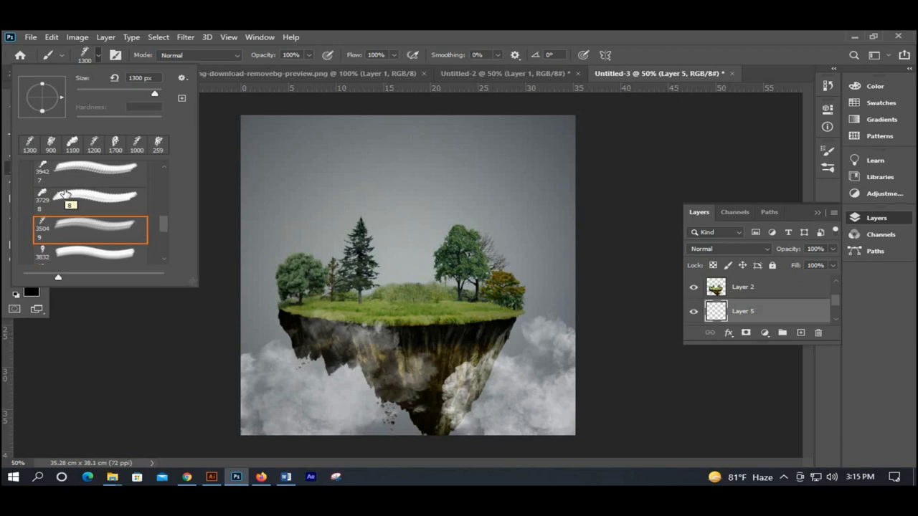
scroll(65, 194, down, 6)
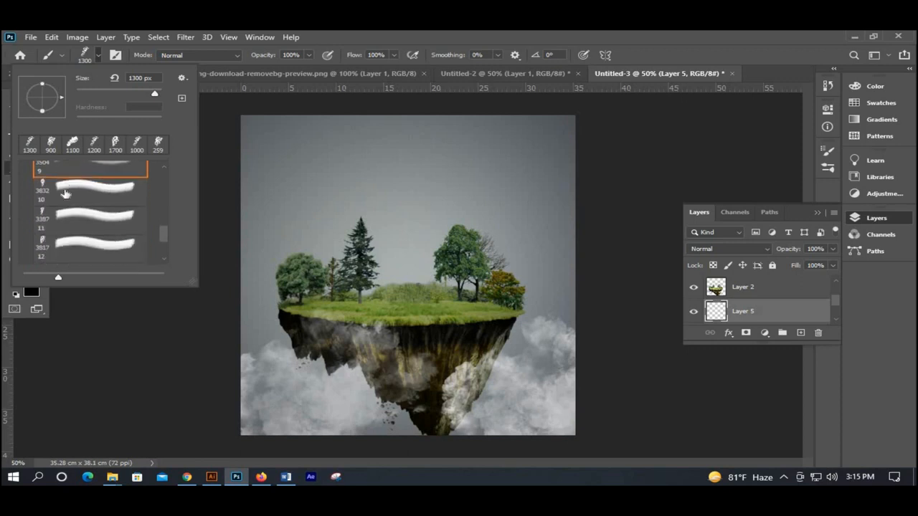
scroll(65, 193, down, 1)
scroll(68, 236, down, 1)
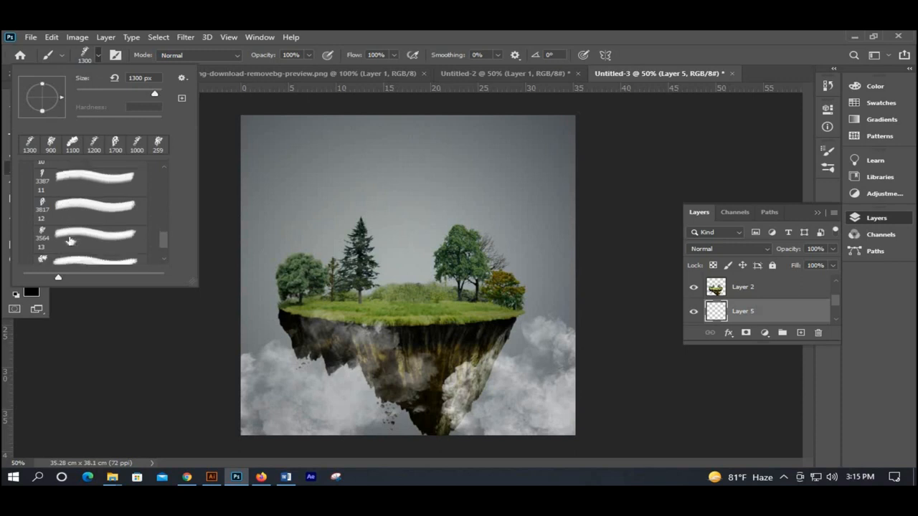
click(110, 238)
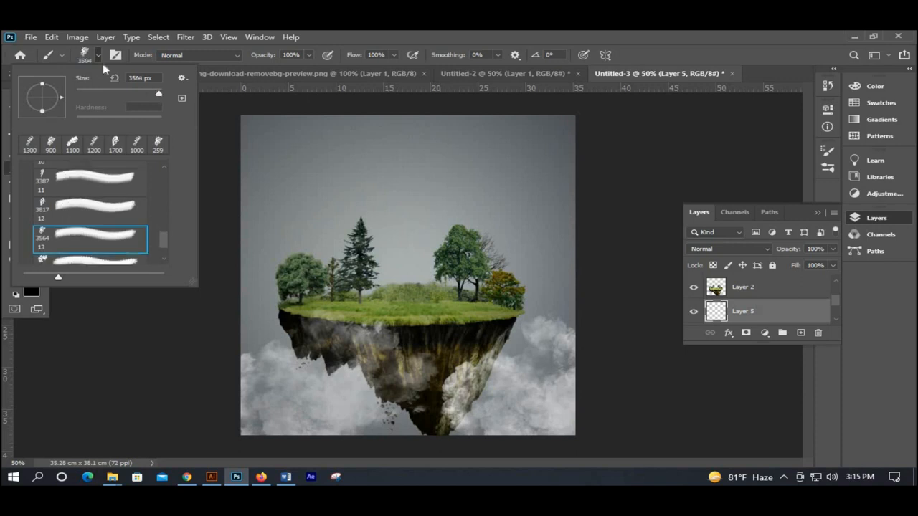
drag(158, 95, 141, 92)
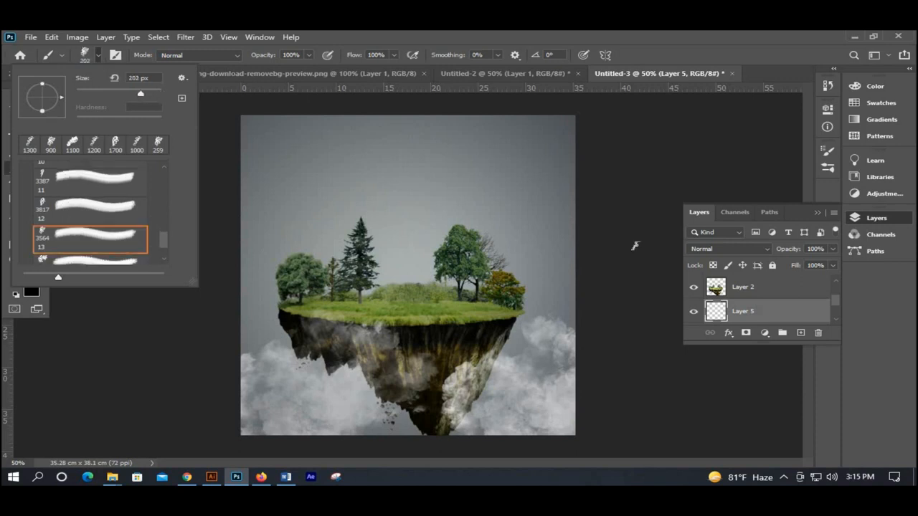
key(Return)
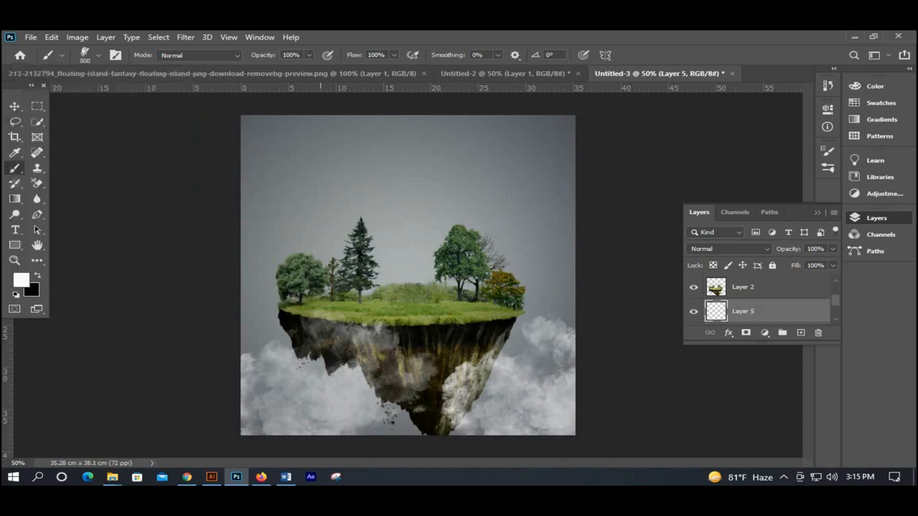
click(302, 259)
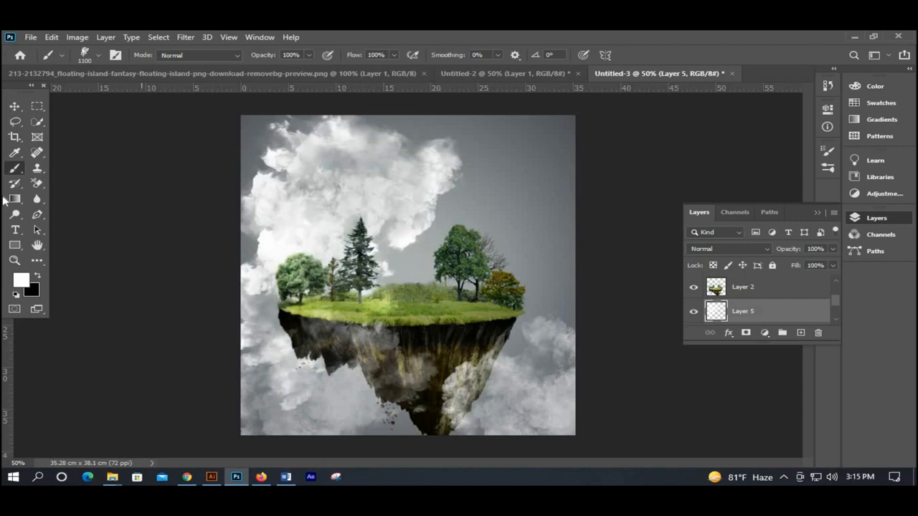
- Lower the new cloud layer's opacity to 37% and move the cloud into the canvas's upper-left corner
click(832, 266)
drag(805, 262, 796, 263)
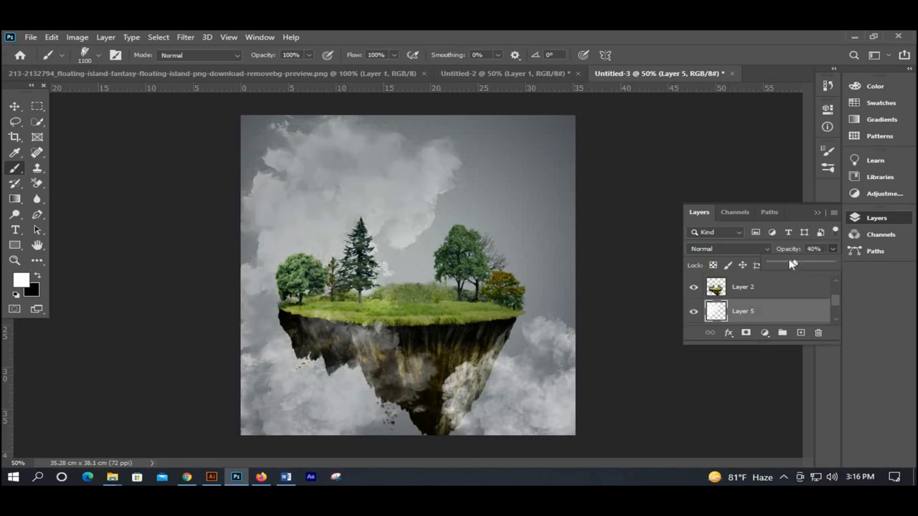
drag(786, 265, 793, 264)
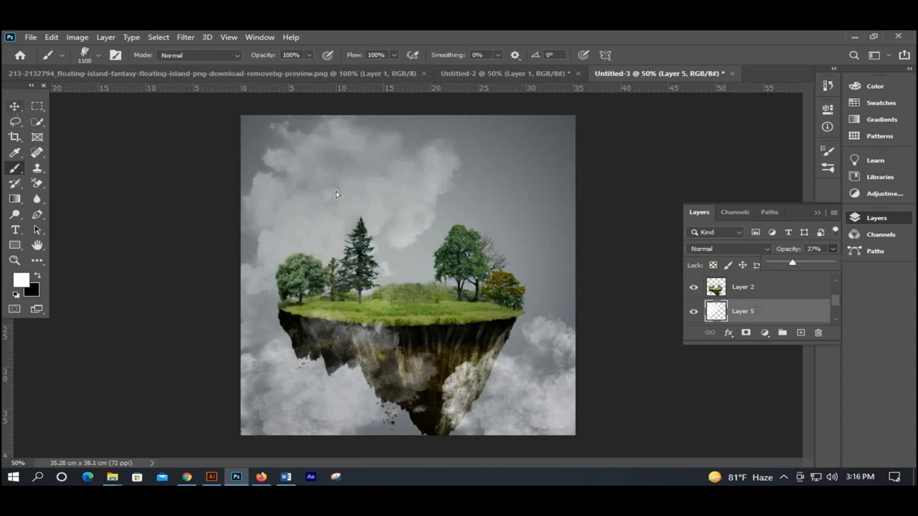
key(v)
mouse_move(336, 170)
mouse_down()
mouse_move(323, 193)
mouse_move(334, 168)
mouse_move(319, 163)
mouse_move(313, 136)
mouse_move(327, 149)
mouse_up()
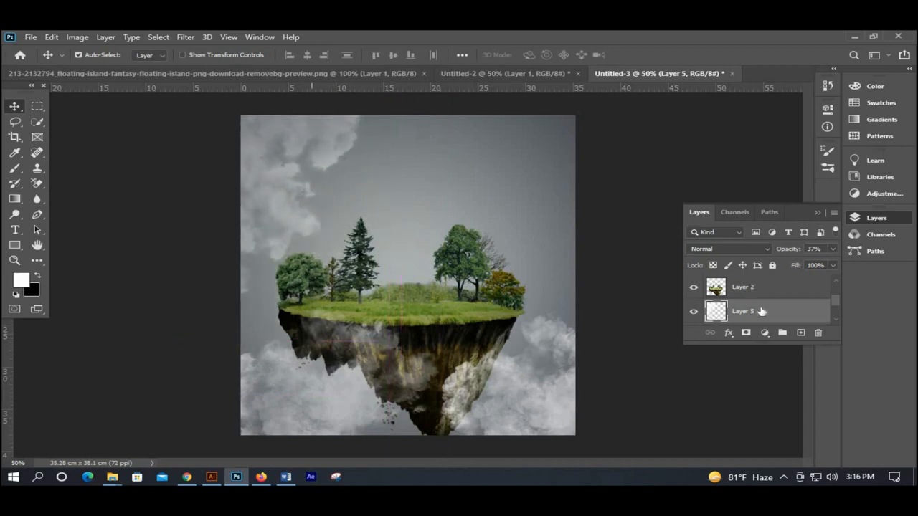
- Stamp another white smoke cloud on a new layer above Layer 5, behind the trees on the island's right side
click(800, 333)
click(15, 169)
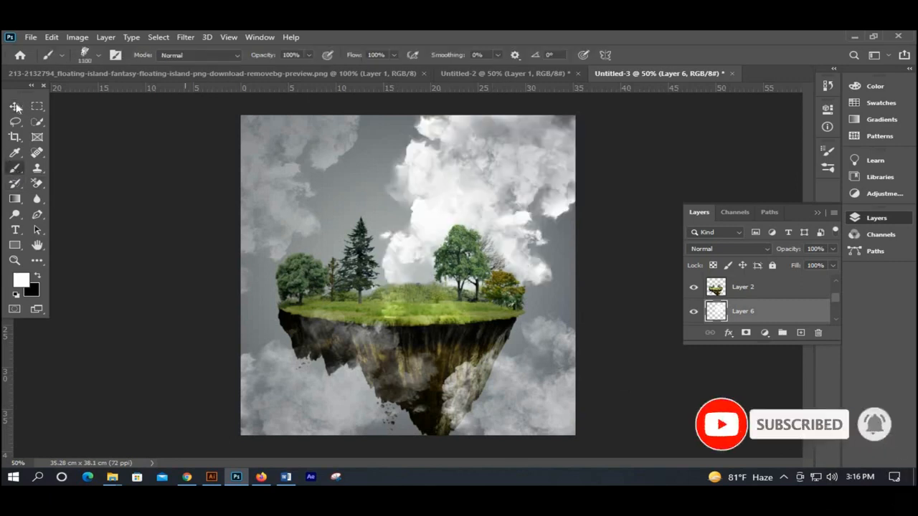
click(16, 107)
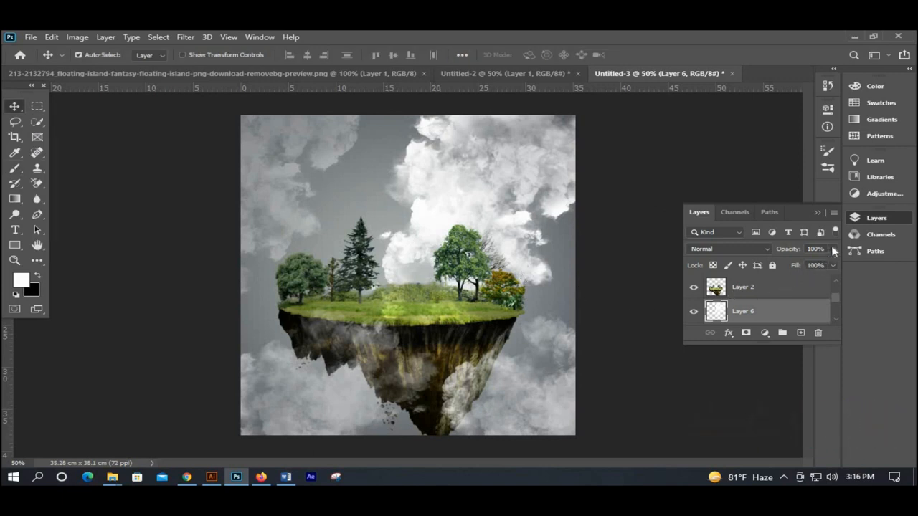
- Lower the opacity of Layer 6 to 21% and move its cloud into the canvas's upper-right corner
click(833, 264)
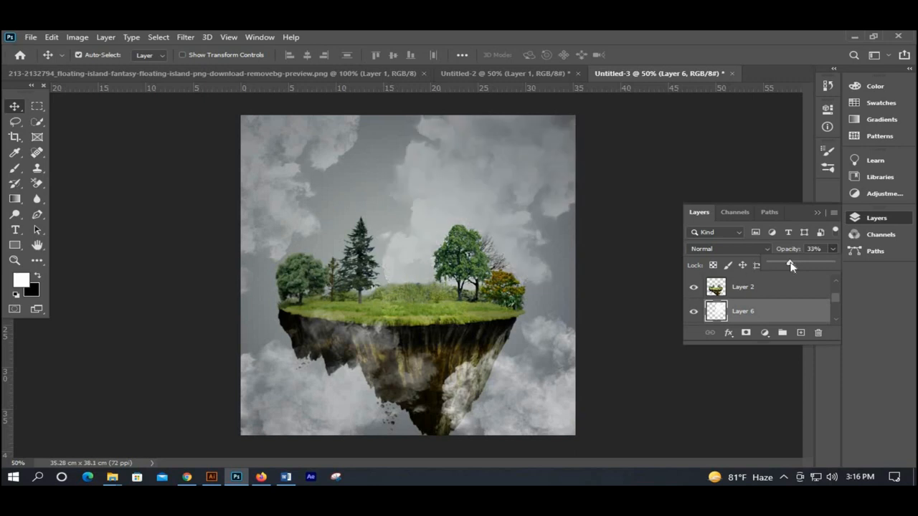
drag(785, 263, 781, 263)
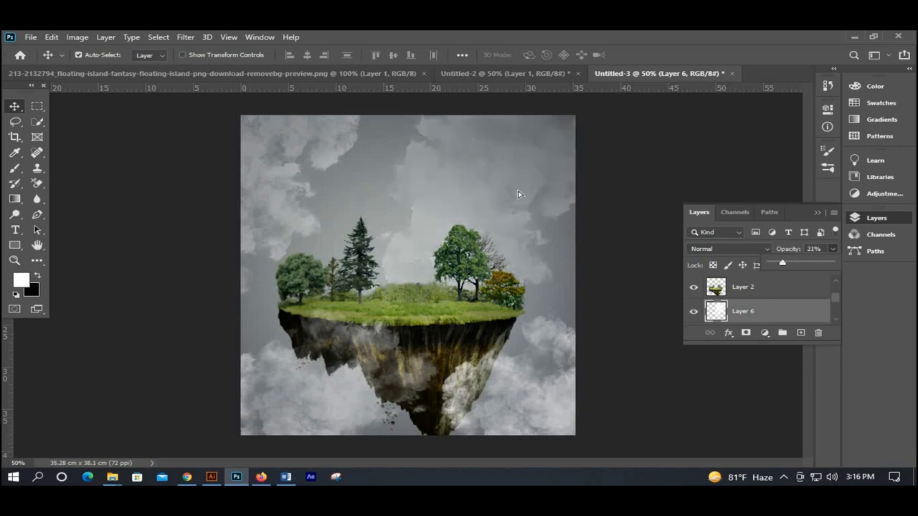
drag(508, 161, 539, 155)
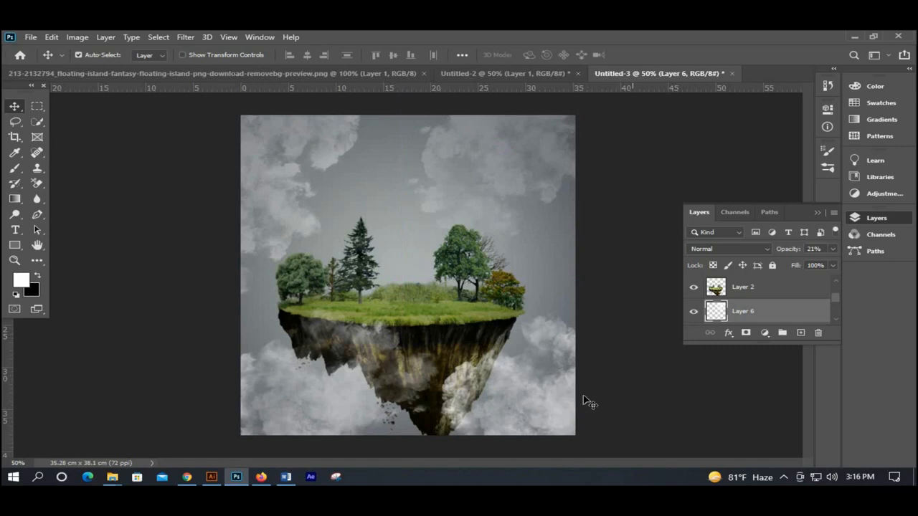
- Reposition the smoke clouds around the island, shifting the lower-right cloud outward away from the rock
click(326, 370)
mouse_move(326, 377)
mouse_down()
mouse_move(319, 383)
mouse_move(323, 370)
mouse_up()
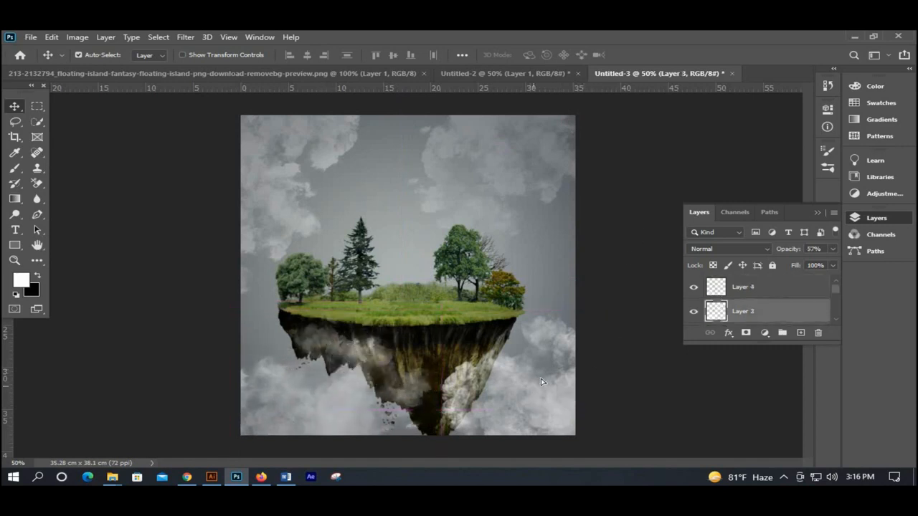
drag(542, 377, 582, 370)
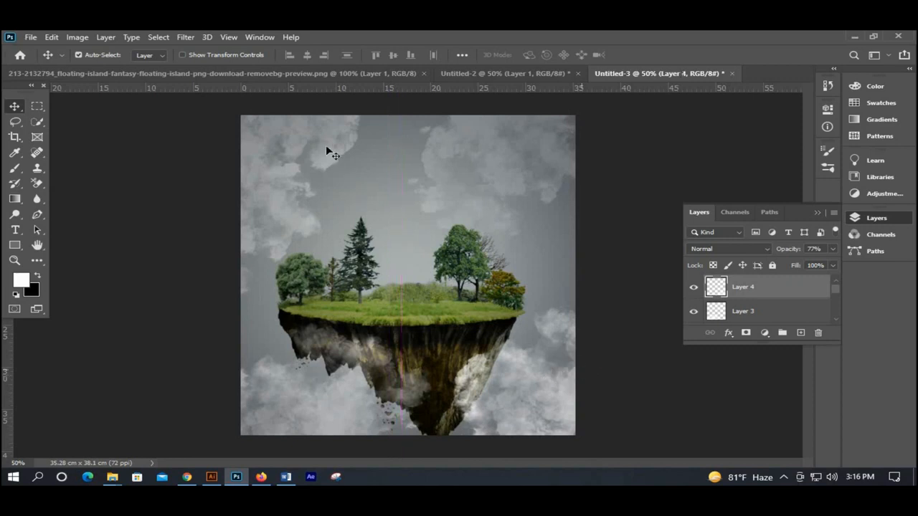
drag(337, 152, 412, 150)
drag(522, 155, 621, 201)
click(384, 397)
drag(380, 399, 425, 333)
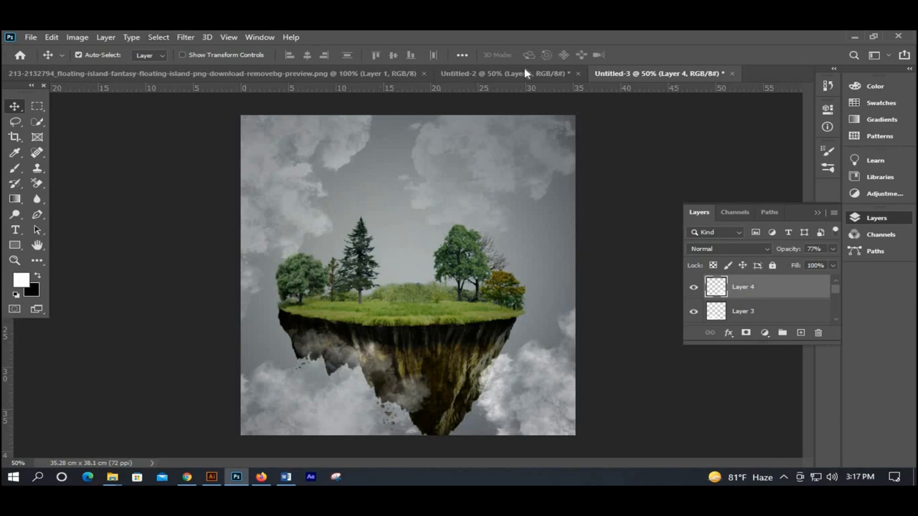
- Copy the apartment building with trees from Untitled-2 onto the island's grass in Untitled-3 and scale it proportionally to 98.81%
click(479, 74)
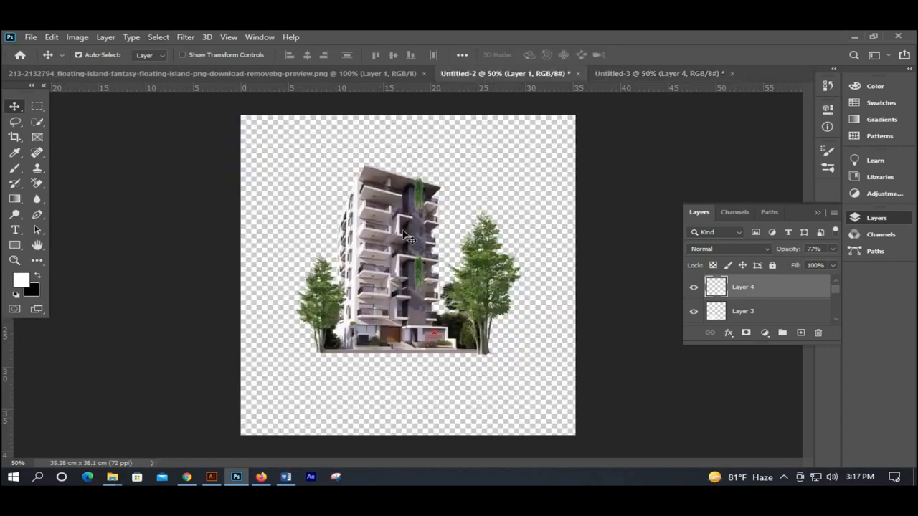
drag(396, 262, 419, 229)
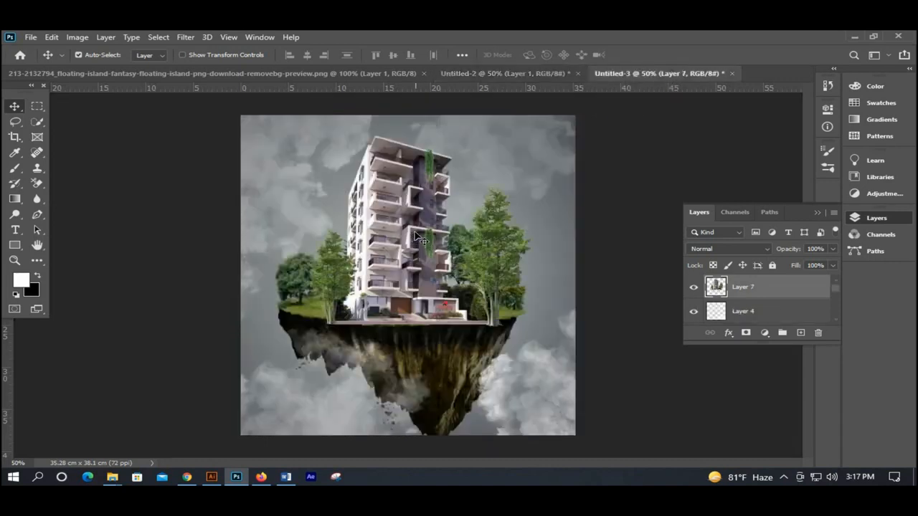
key(ctrl+t)
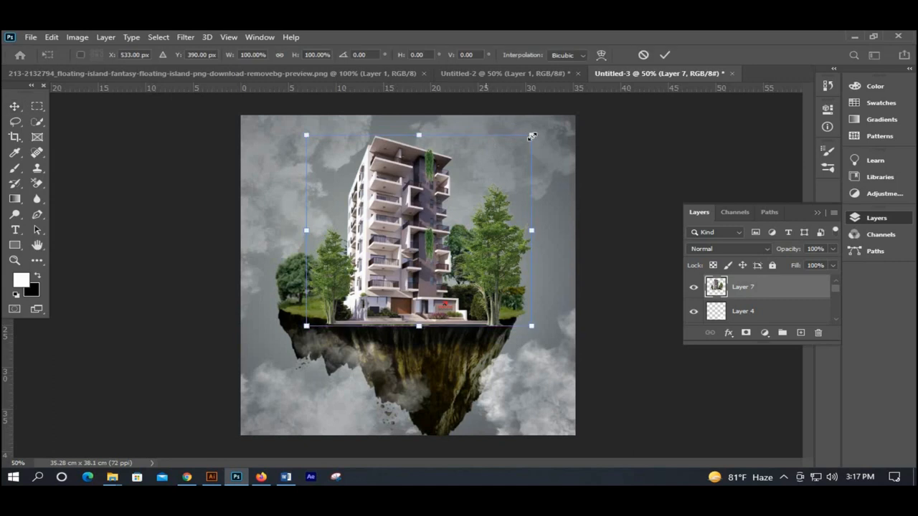
drag(531, 134, 507, 150)
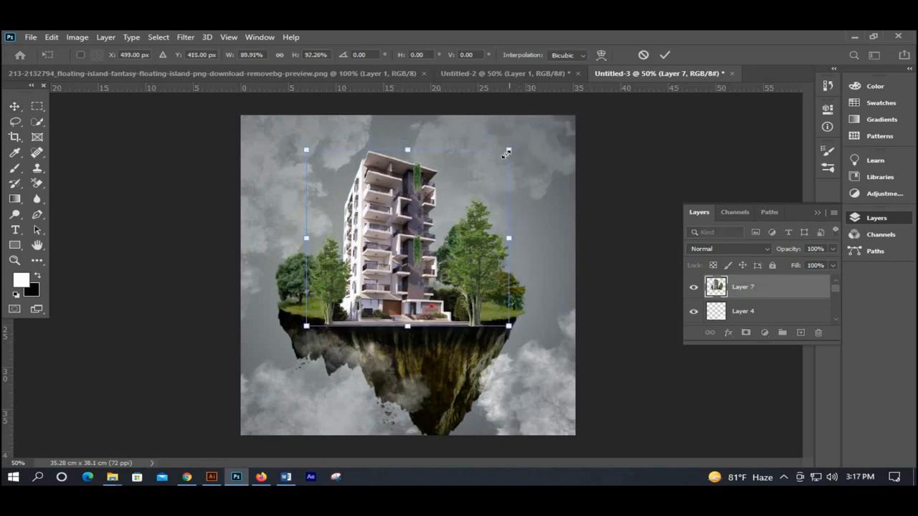
key(ctrl+z)
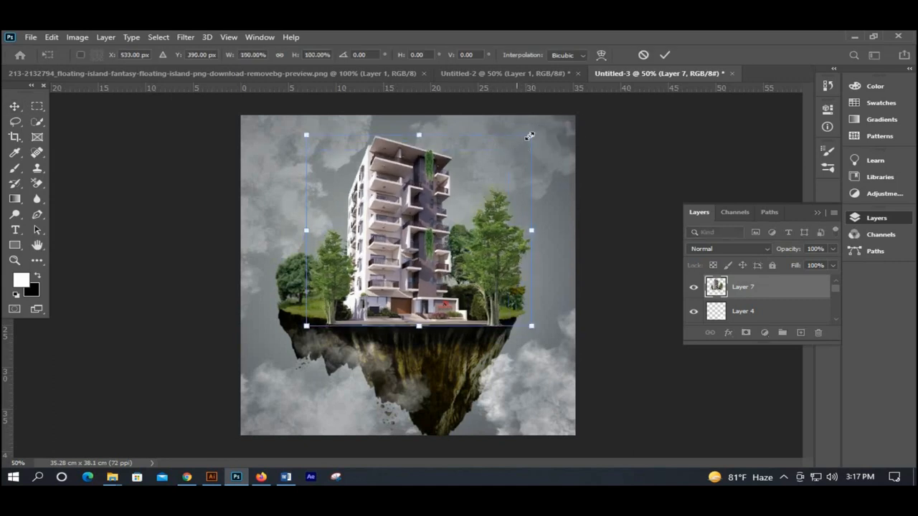
drag(530, 136, 529, 138)
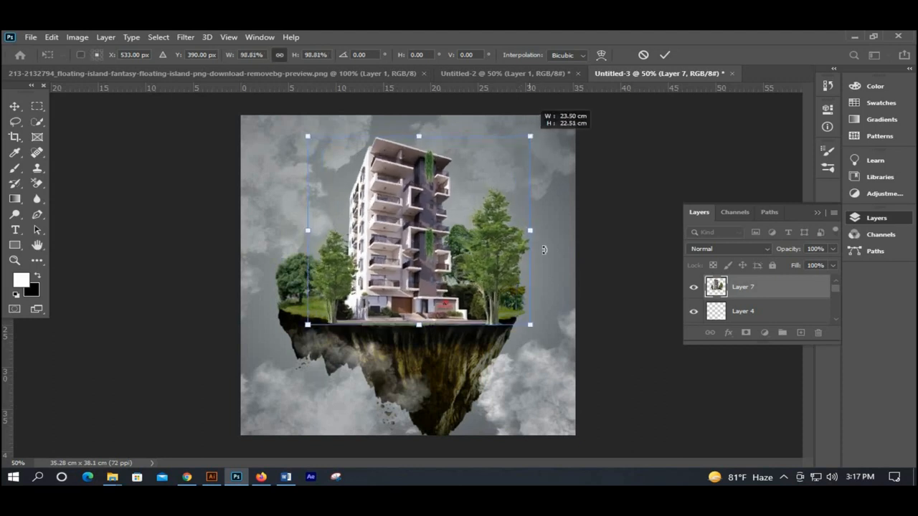
click(664, 55)
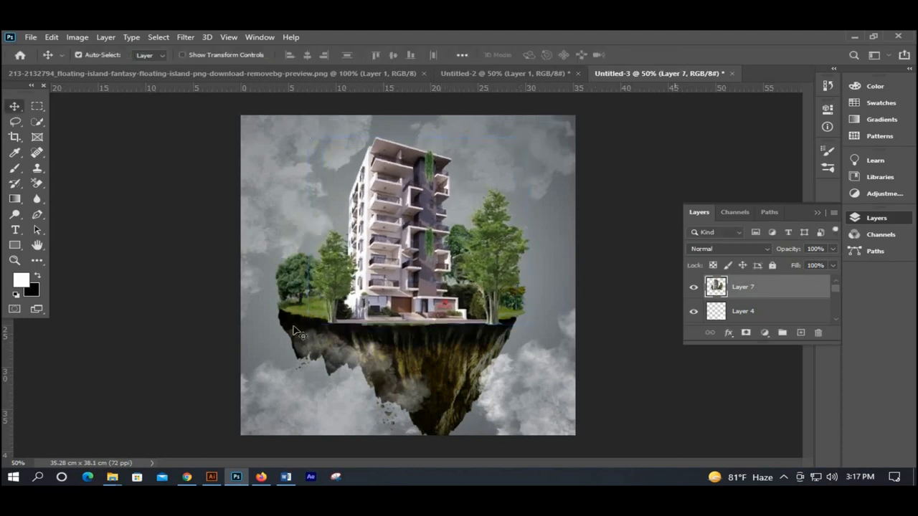
- Shift the island slightly down and right so grass shows in front of the building, and nudge the building layer slightly left
drag(291, 312, 301, 295)
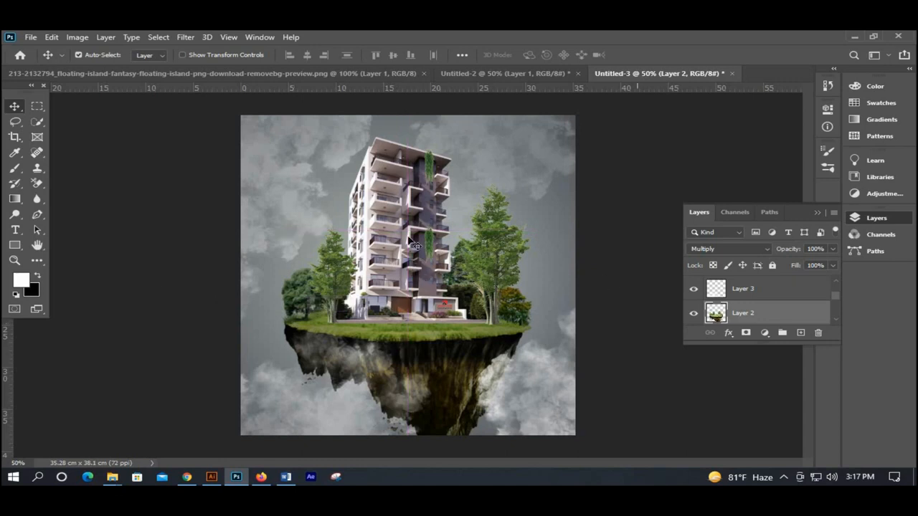
scroll(418, 280, up, 2)
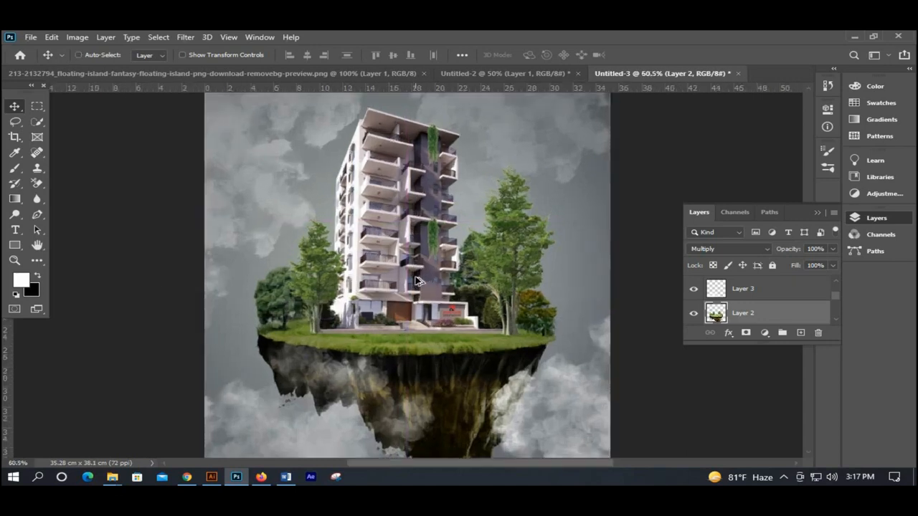
scroll(418, 281, up, 5)
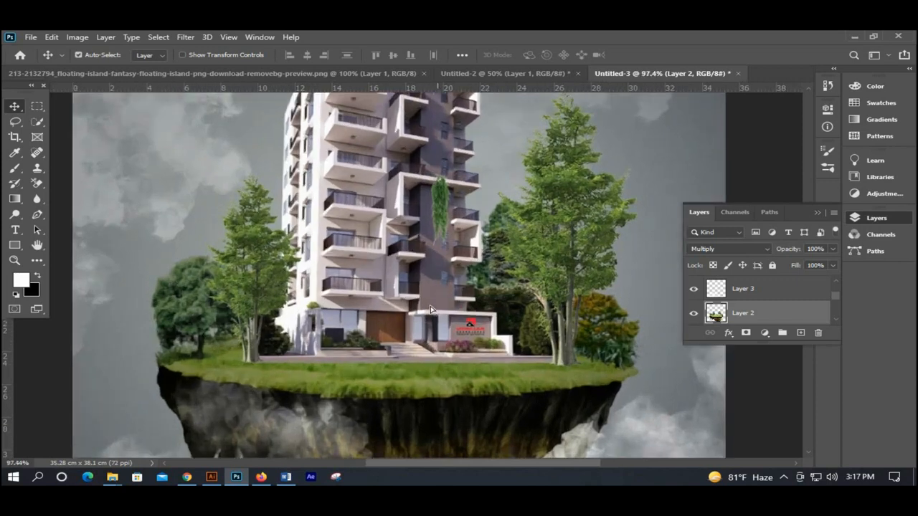
drag(431, 310, 420, 309)
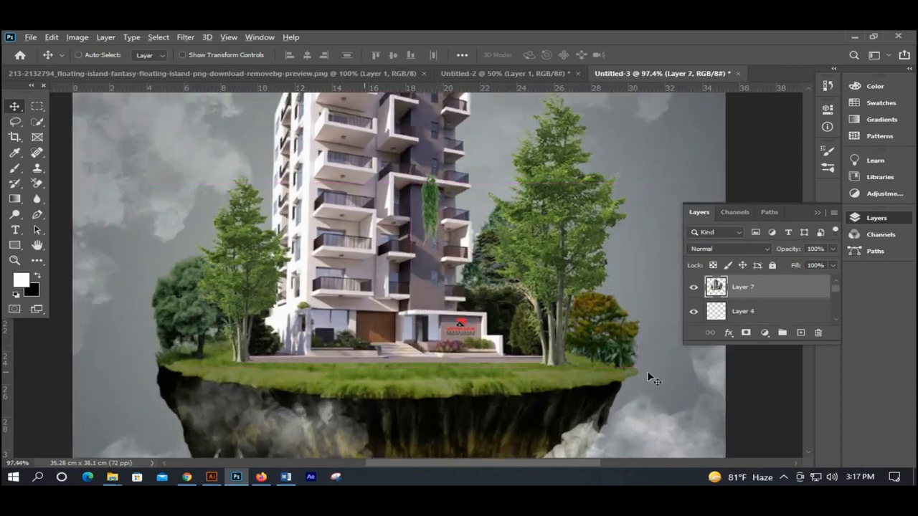
- Add a layer mask to Layer 7 and fade the building's lower edge into the grass with a black-to-white reflected gradient
scroll(371, 358, up, 4)
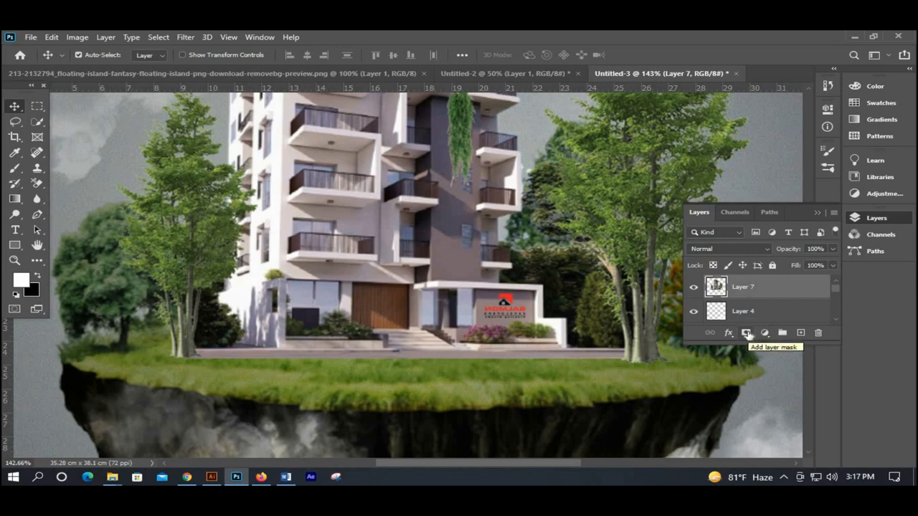
click(747, 333)
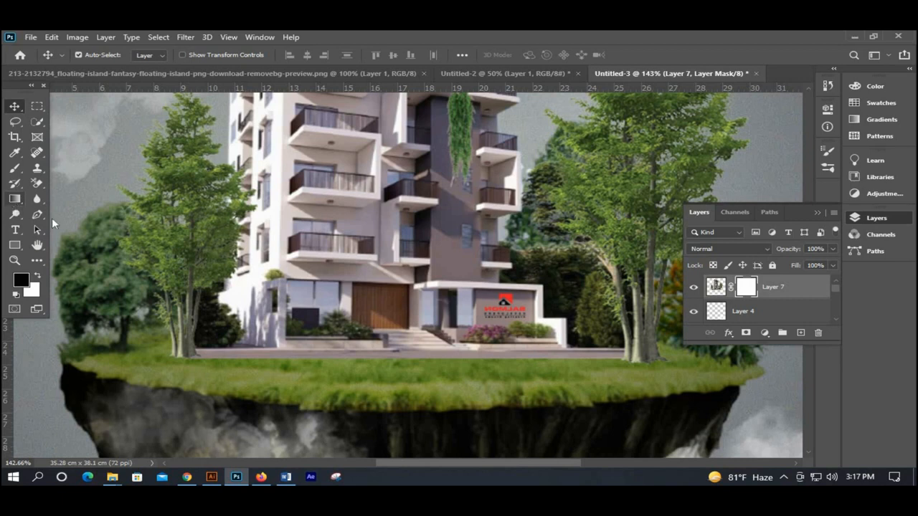
key(g)
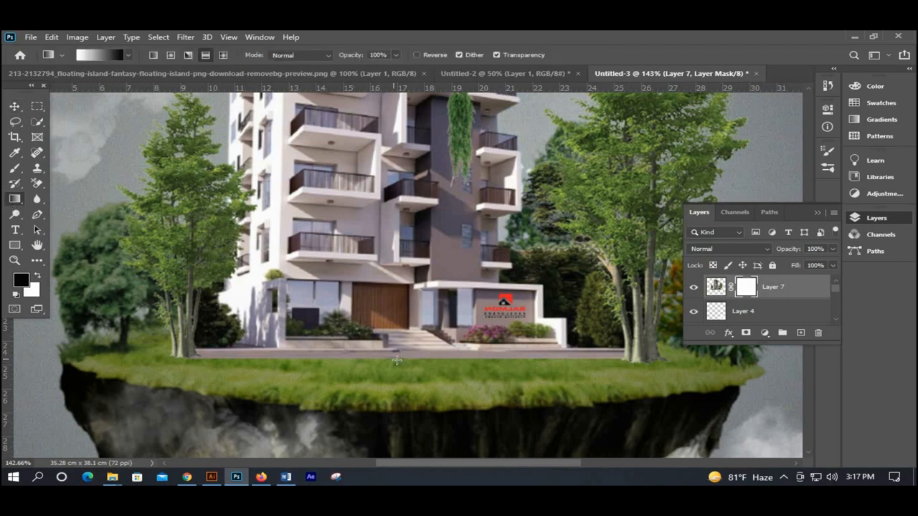
drag(393, 364, 393, 347)
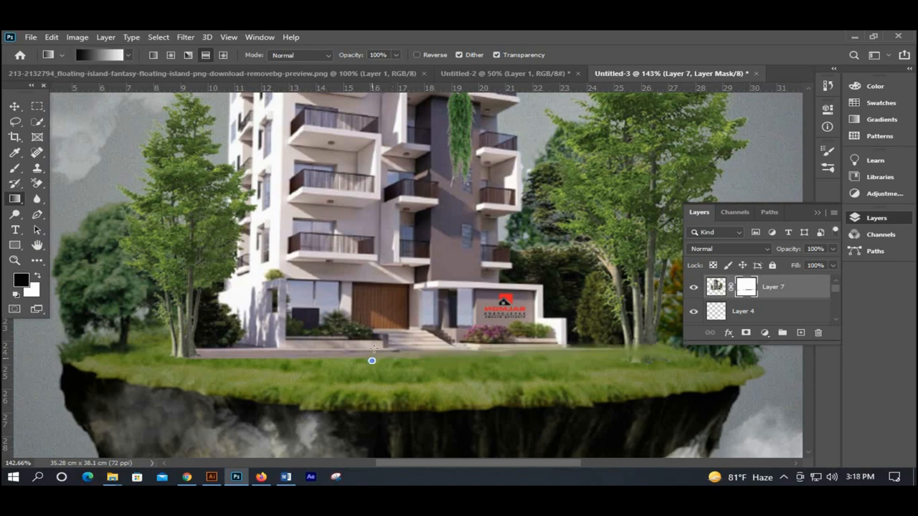
drag(373, 348, 397, 350)
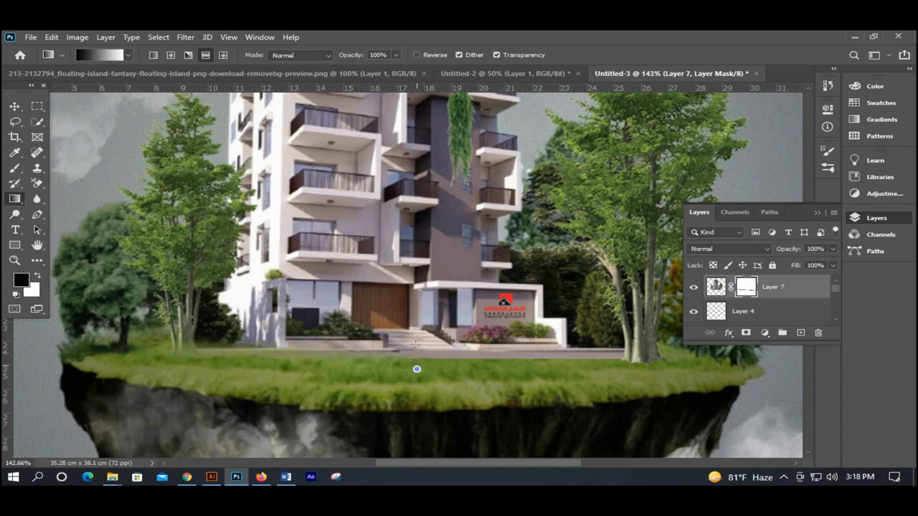
drag(416, 341, 392, 337)
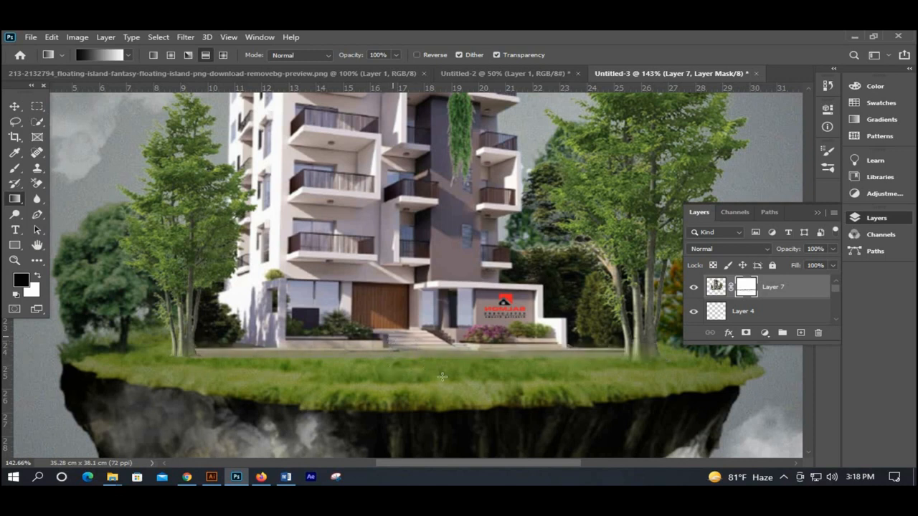
- Examine the blend between the building's base and the grass, up close and in the full composite
scroll(350, 355, down, 5)
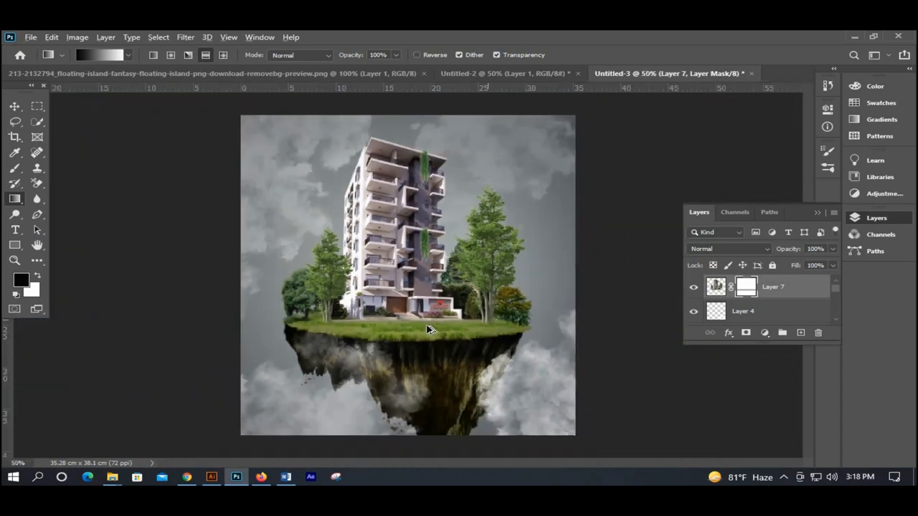
scroll(430, 328, up, 3)
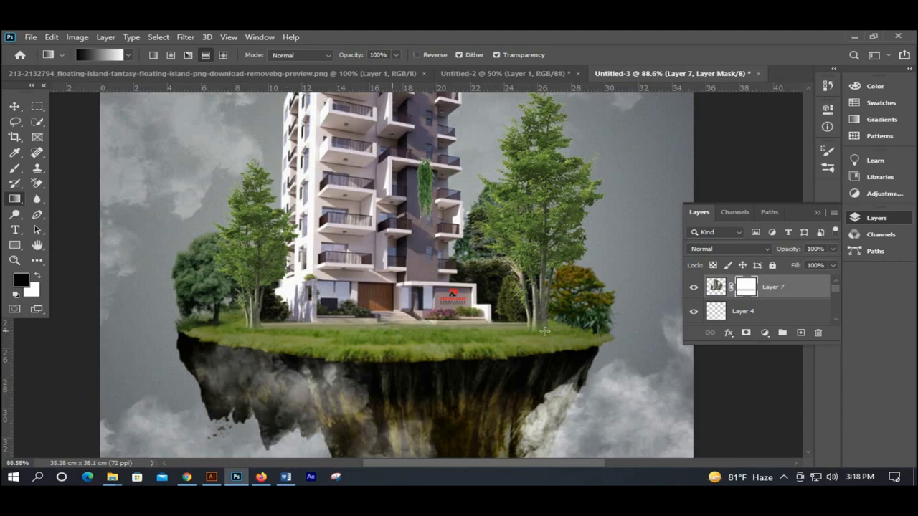
scroll(433, 330, down, 3)
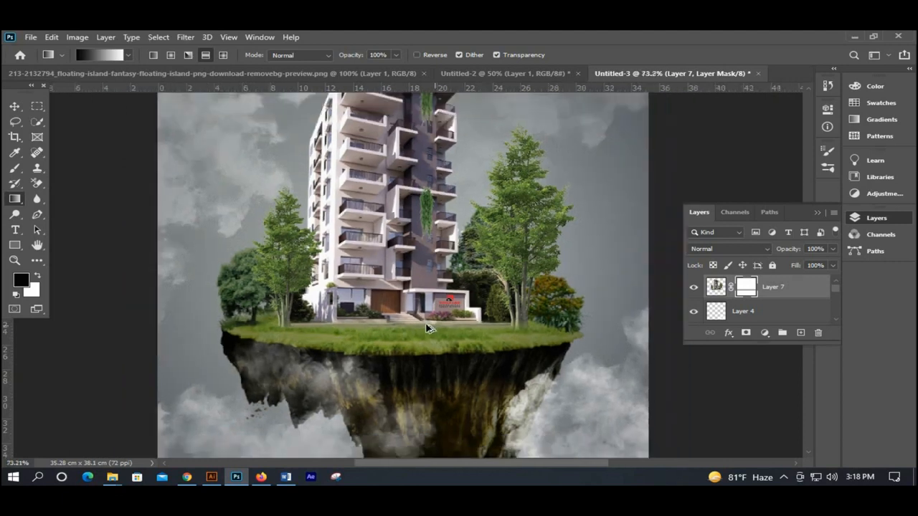
scroll(428, 330, down, 1)
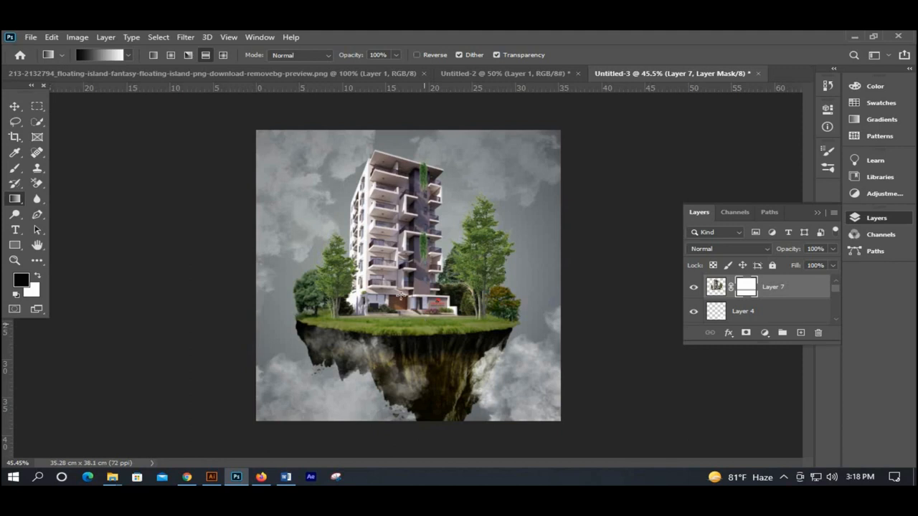
click(12, 108)
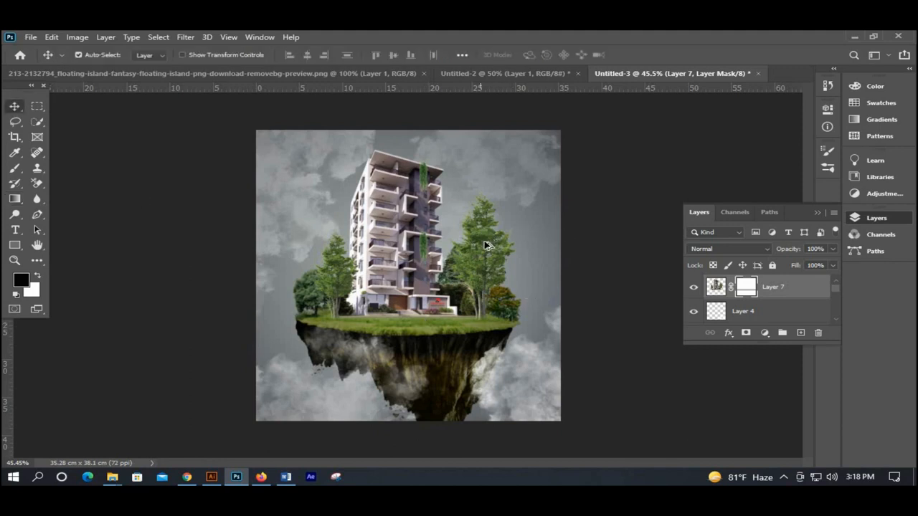
scroll(485, 246, up, 4)
scroll(484, 246, down, 4)
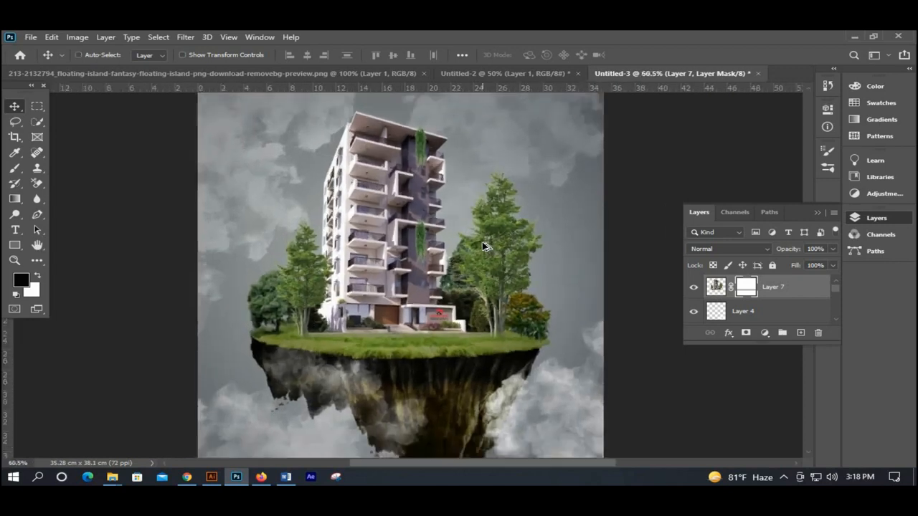
scroll(483, 246, up, 1)
scroll(483, 246, down, 1)
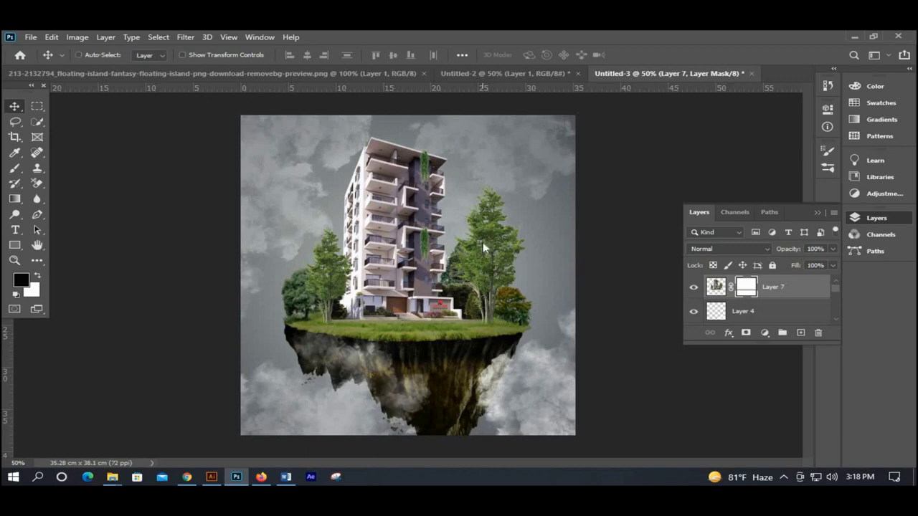
- Export the composite for web as a maximum-quality JPEG at 200 percent, saved to the Desktop as "cloud effect"
key(ctrl+alt+shift+s)
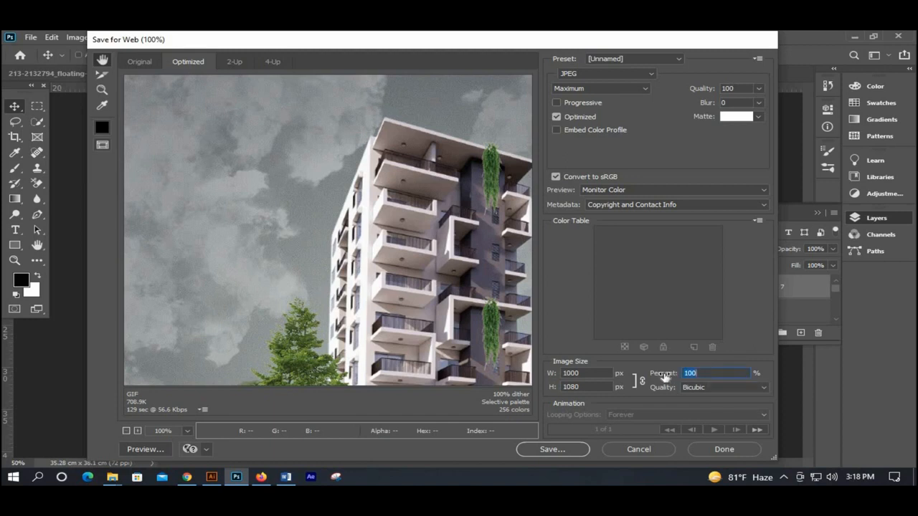
text(200)
click(708, 388)
click(560, 453)
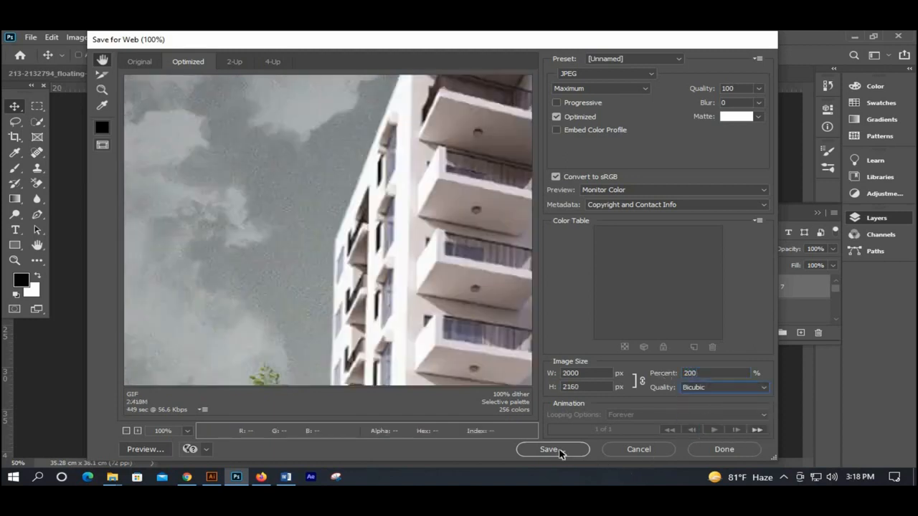
click(552, 449)
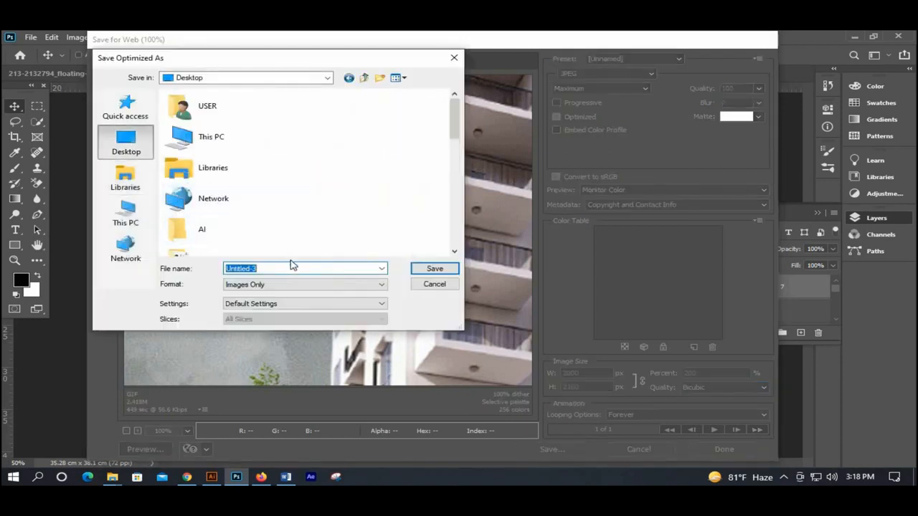
text(cloud effect)
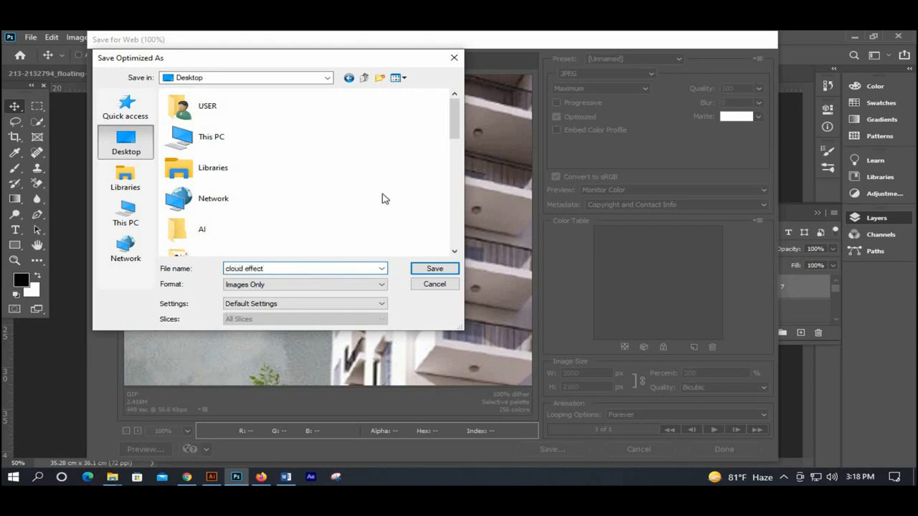
click(434, 268)
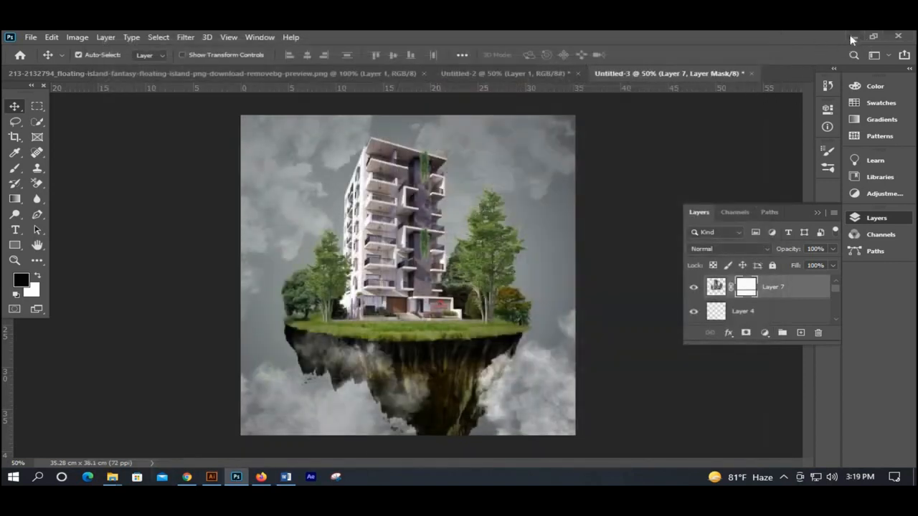
- Place the exported cloud-effect image from the desktop into the Untitled-3 document in Illustrator and embed it
click(852, 39)
click(848, 40)
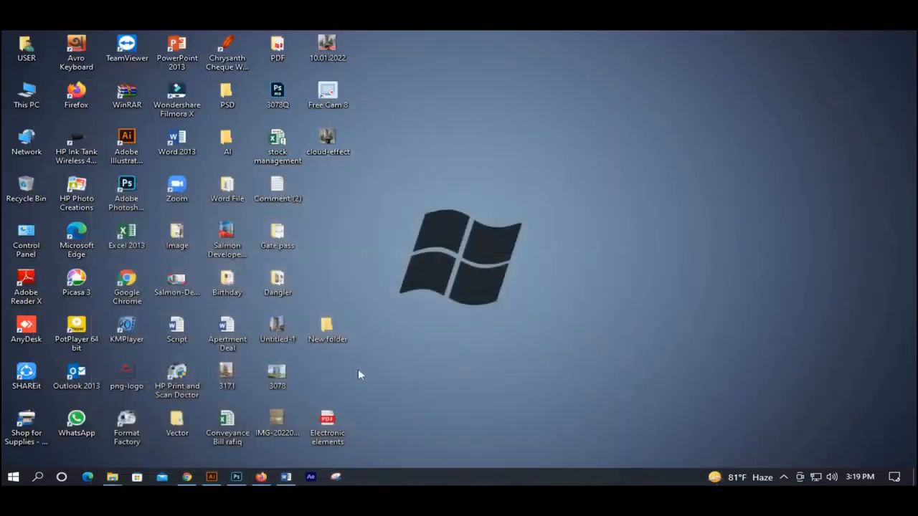
click(328, 140)
drag(245, 445, 508, 266)
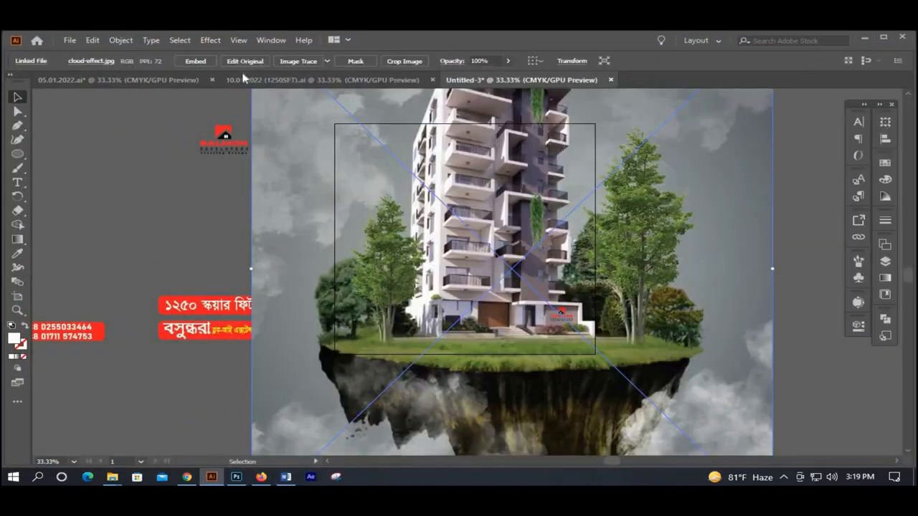
click(194, 61)
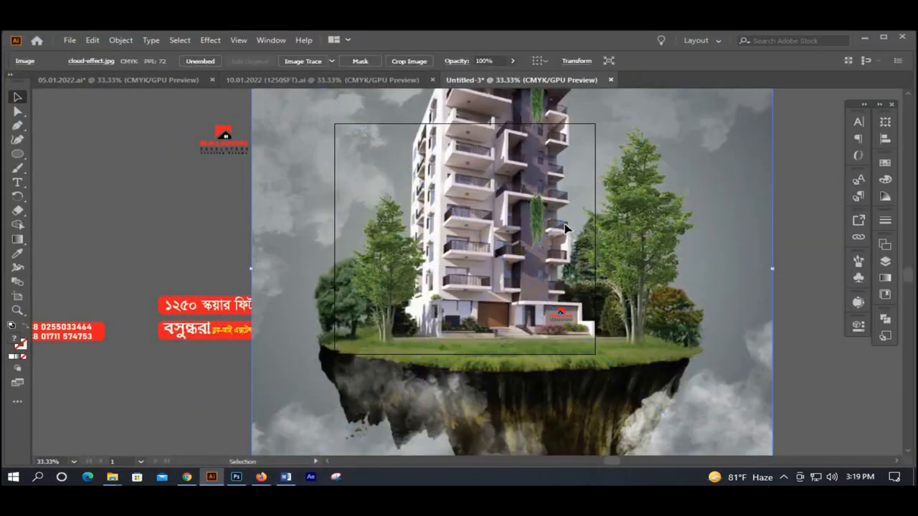
- Scale the embedded island image down proportionally and position it over the artboard so it spans the artboard's width
scroll(571, 218, down, 3)
drag(643, 147, 550, 225)
drag(563, 225, 545, 225)
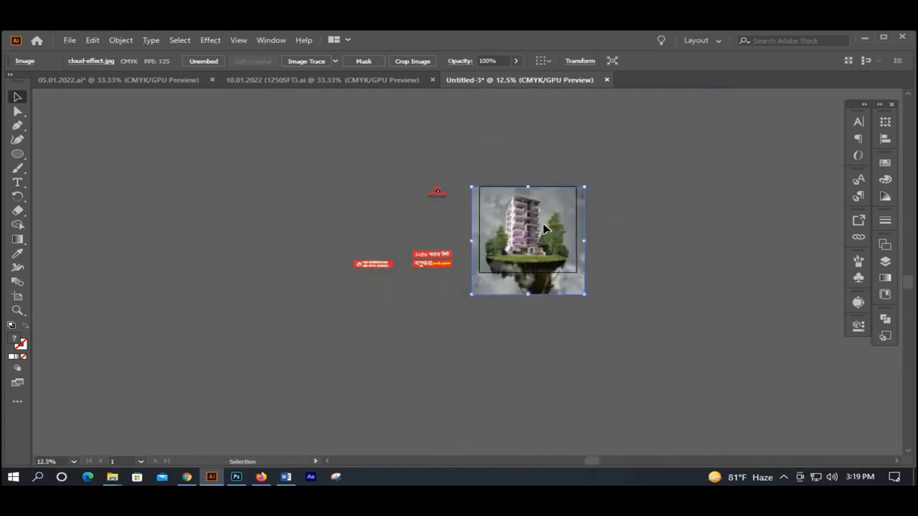
scroll(545, 225, up, 1)
scroll(661, 149, up, 2)
drag(650, 125, 619, 156)
drag(541, 247, 540, 214)
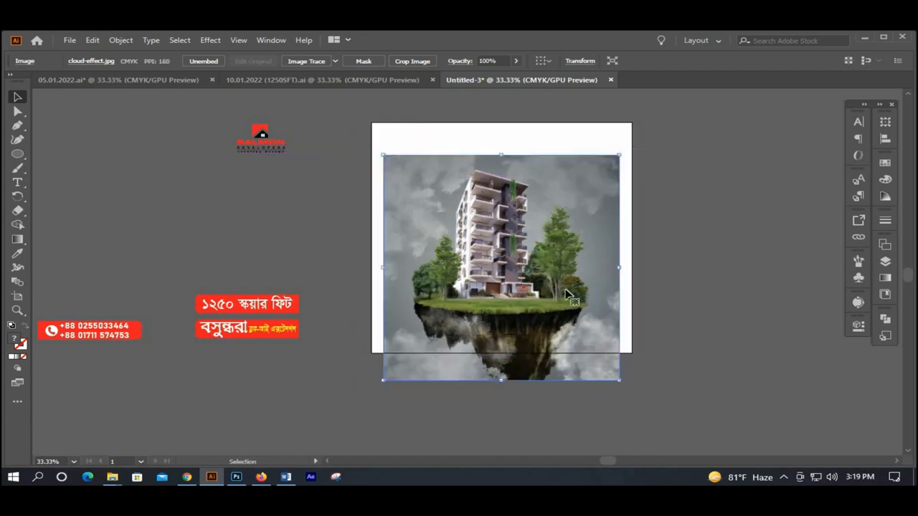
drag(621, 348, 632, 360)
drag(631, 360, 632, 361)
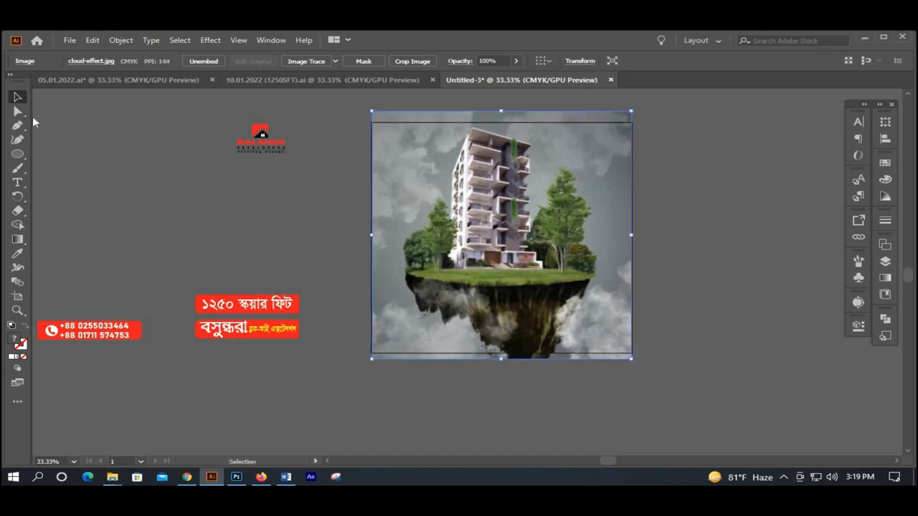
- Resize Artboard 1 with Fit to Selected Art to match the island image, and deselect the image
click(19, 297)
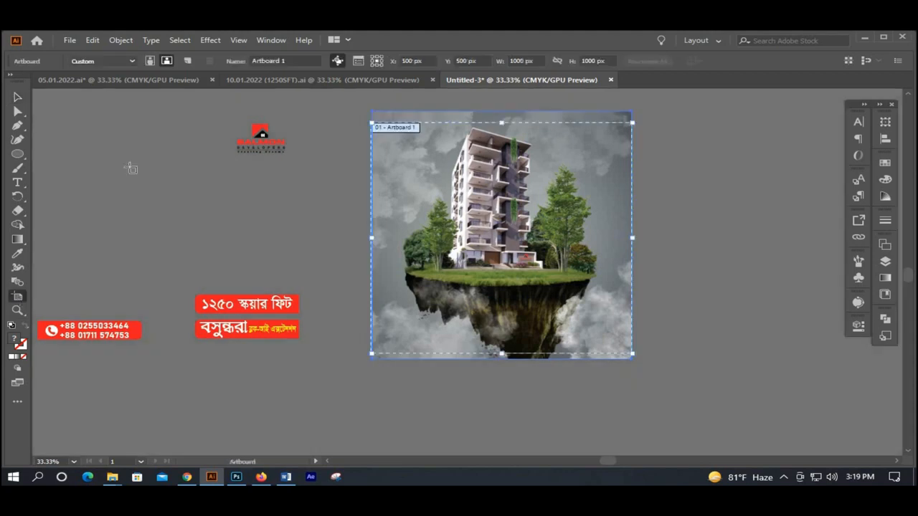
click(100, 62)
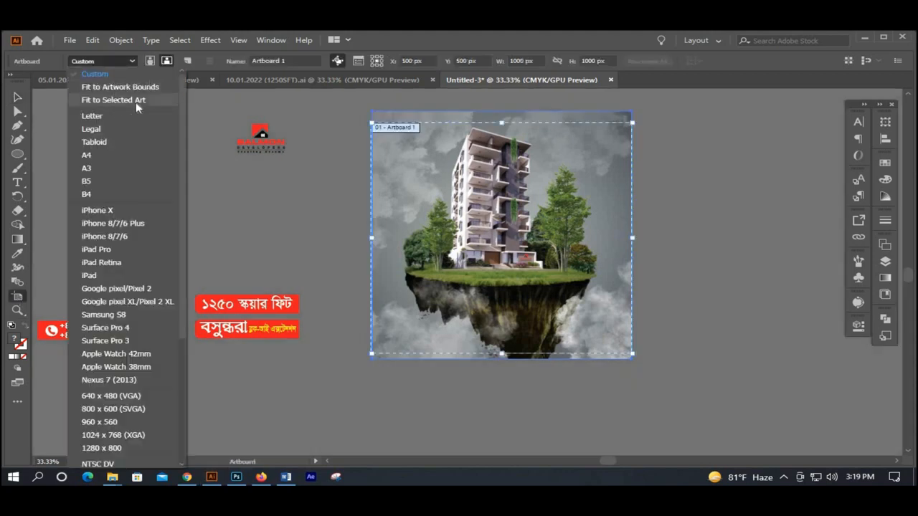
click(117, 99)
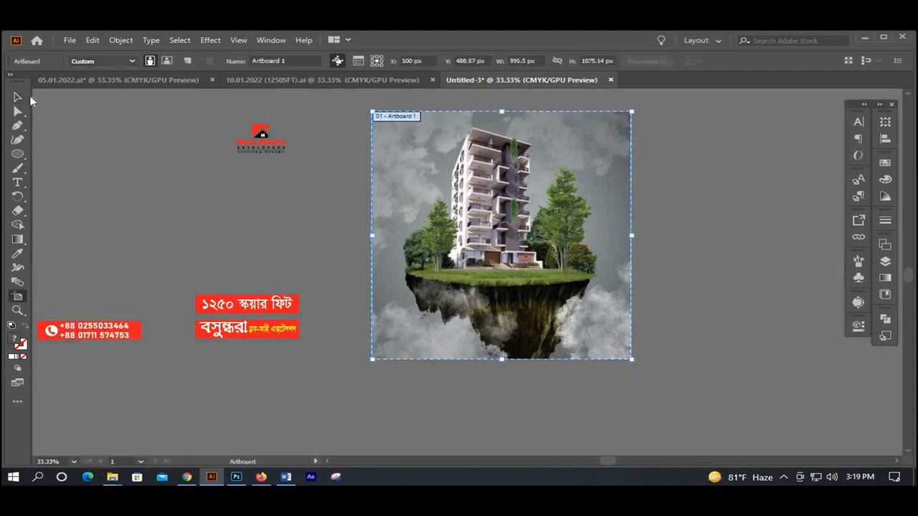
click(20, 96)
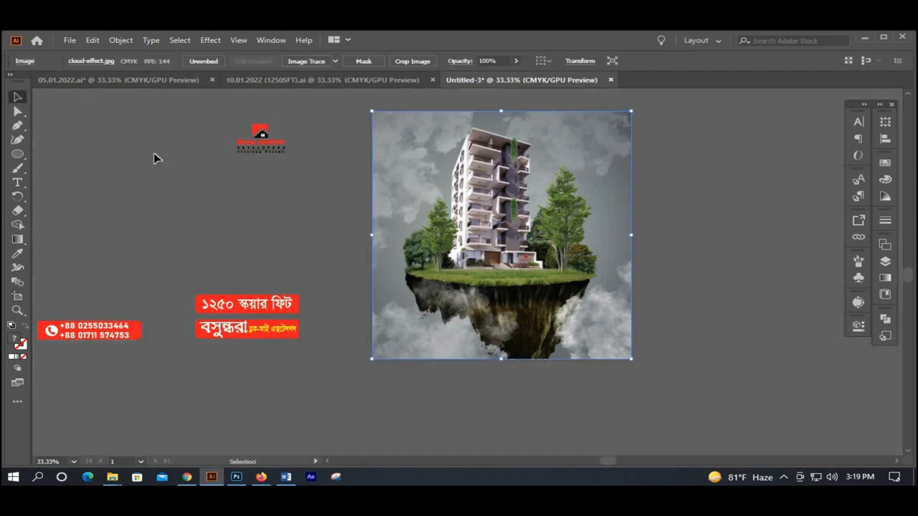
click(712, 294)
scroll(651, 310, down, 1)
scroll(652, 310, up, 2)
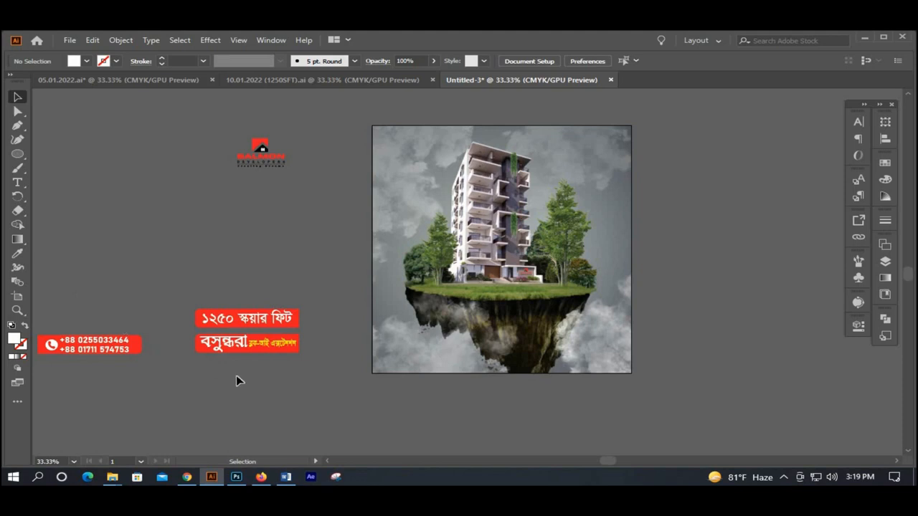
- Try to move the phone label and the two red Bengali text labels onto the lower part of the island image
drag(236, 351, 567, 355)
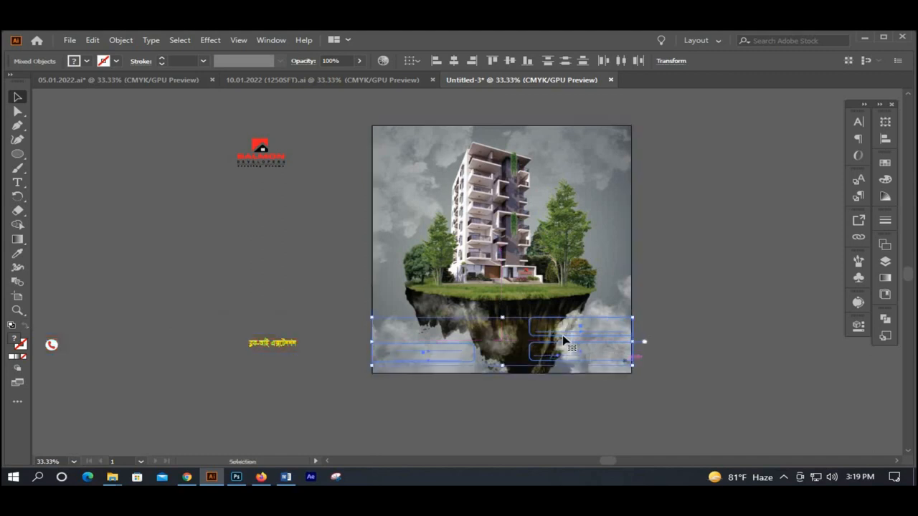
key(ctrl+z)
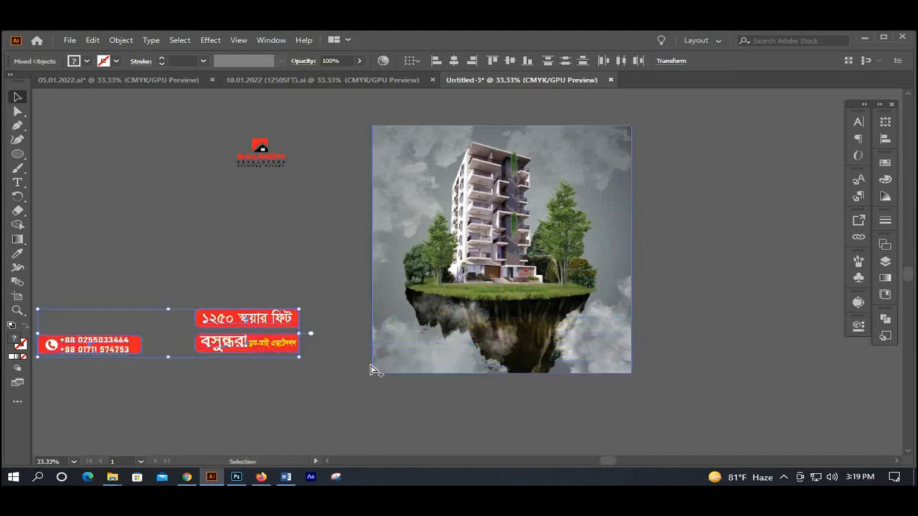
- Place the phone label and both red Bengali text labels across the lower part of the island image and bring them to the front
key(ctrl+minus)
drag(88, 292, 322, 391)
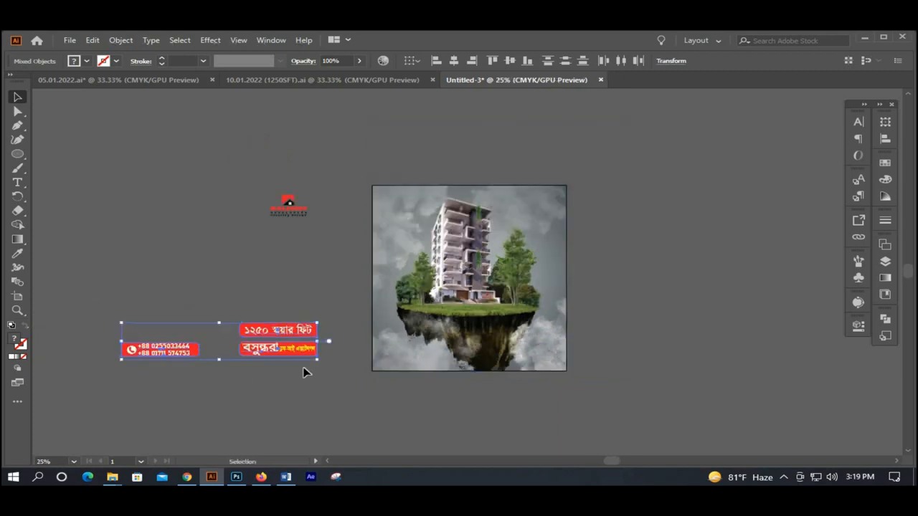
drag(301, 359, 544, 354)
right_click(544, 354)
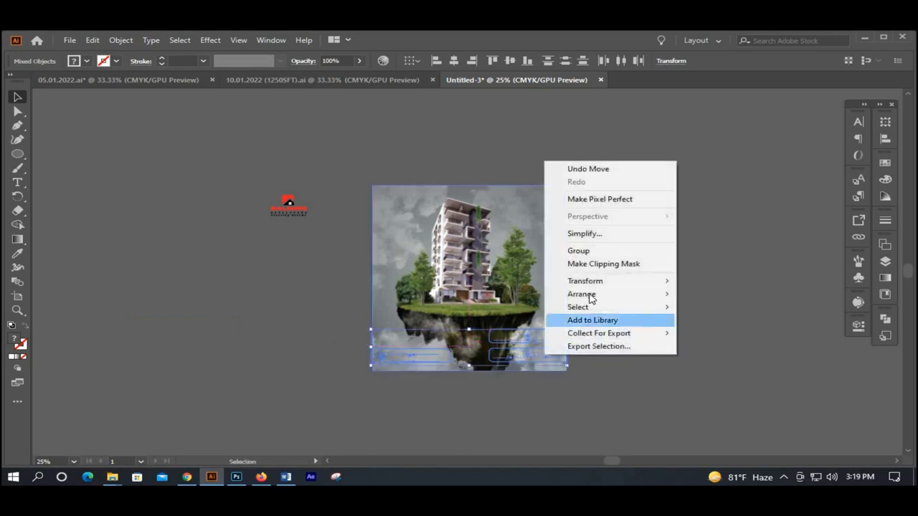
mouse_move(654, 298)
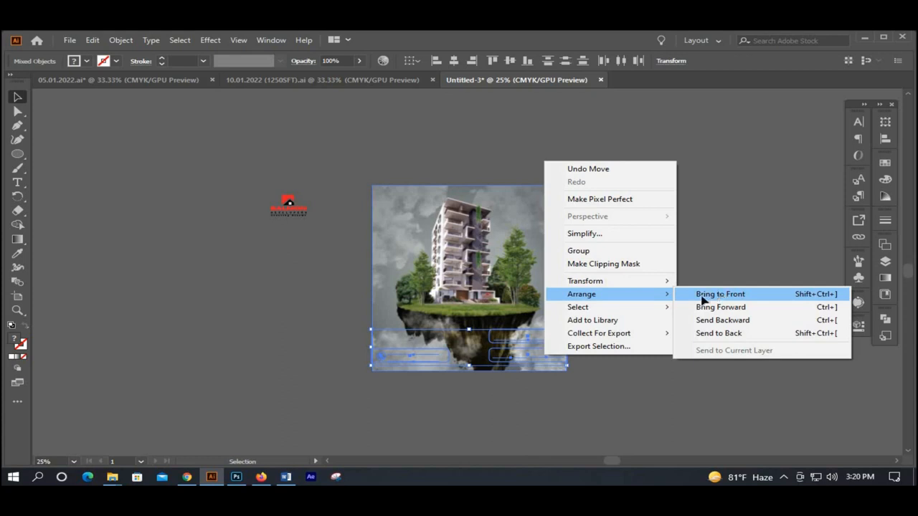
click(720, 294)
key(ctrl+plus)
key(ctrl+plus)
key(ctrl+plus)
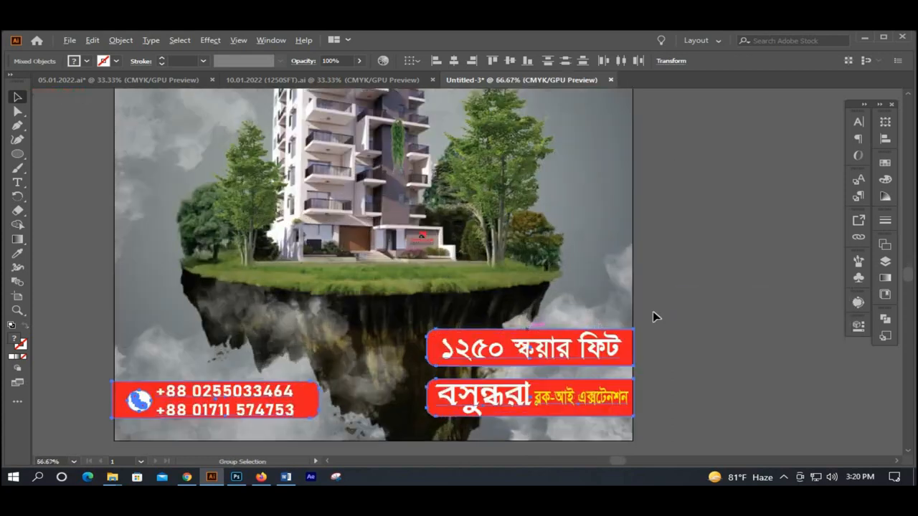
key(v)
scroll(701, 314, down, 2)
click(661, 318)
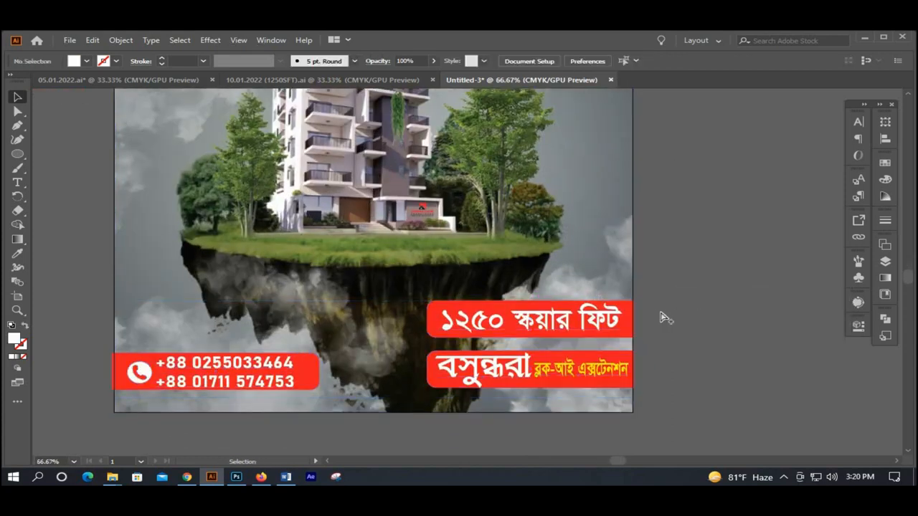
- Place the Salmon Developers logo in the island image's upper right corner and bring it to the front
scroll(661, 318, down, 1)
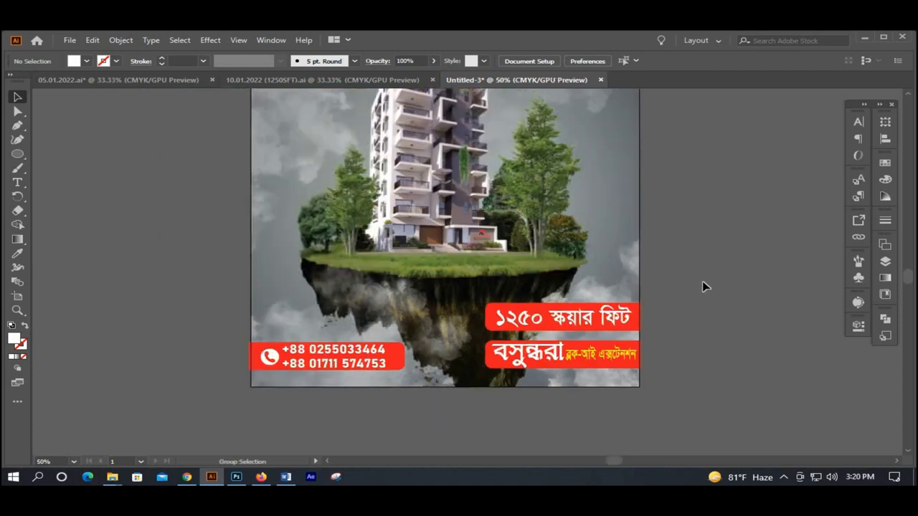
scroll(702, 287, down, 1)
scroll(699, 281, up, 1)
scroll(122, 132, up, 1)
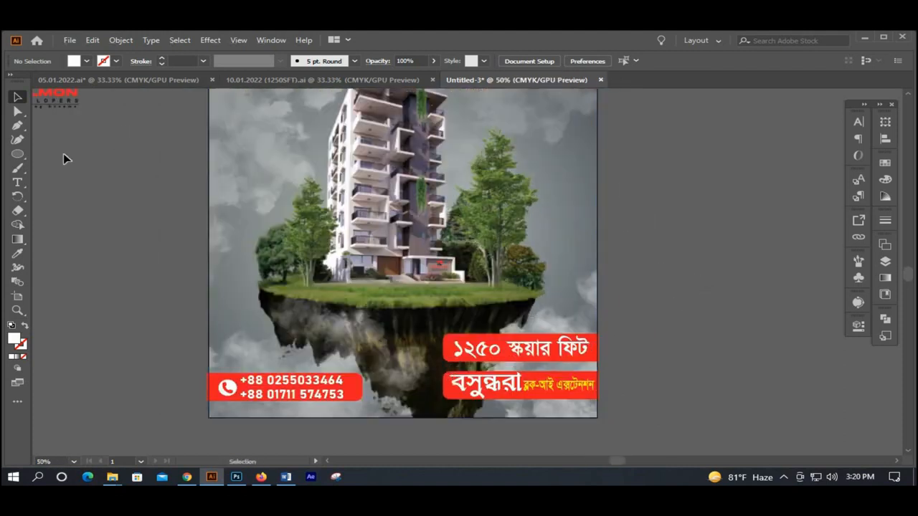
scroll(63, 154, up, 2)
click(69, 170)
drag(68, 170, 552, 155)
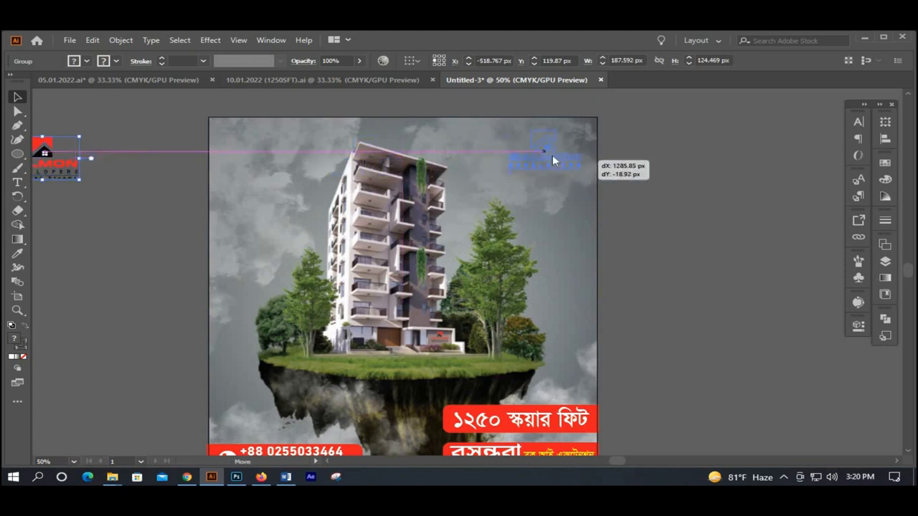
right_click(552, 155)
mouse_move(645, 302)
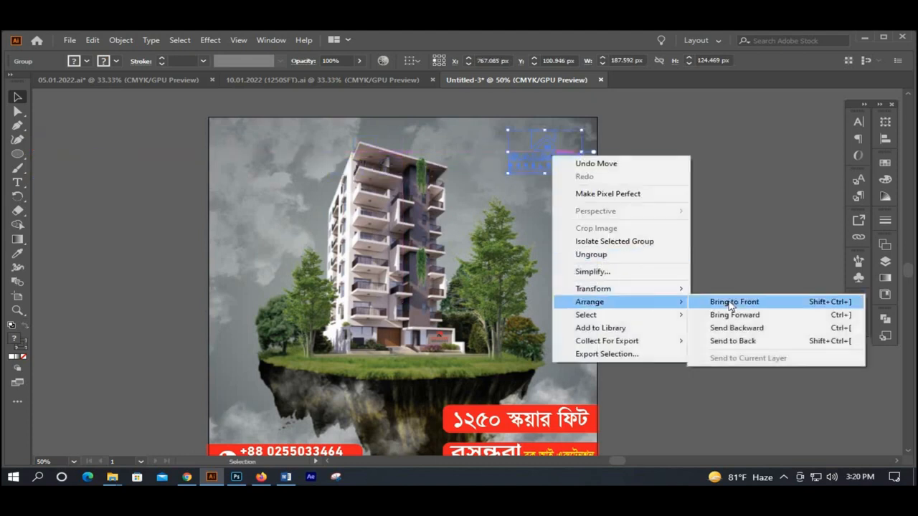
click(725, 302)
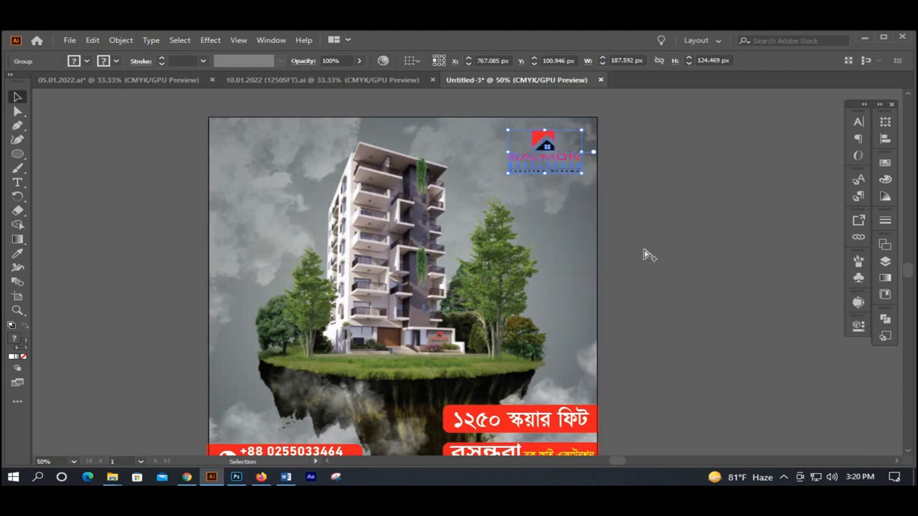
- Examine the assembled advert, checking the logo, building and red labels on the island image
scroll(642, 280, down, 2)
scroll(642, 280, up, 1)
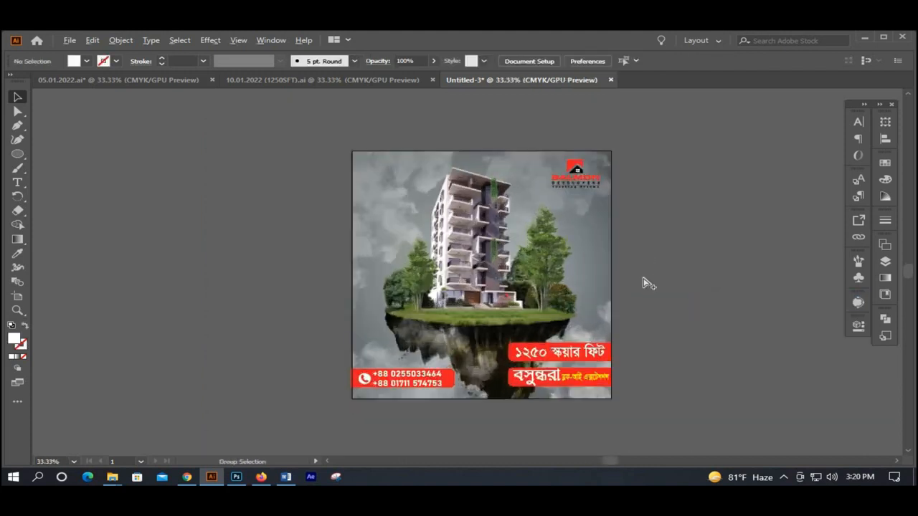
scroll(643, 281, up, 1)
scroll(631, 278, down, 1)
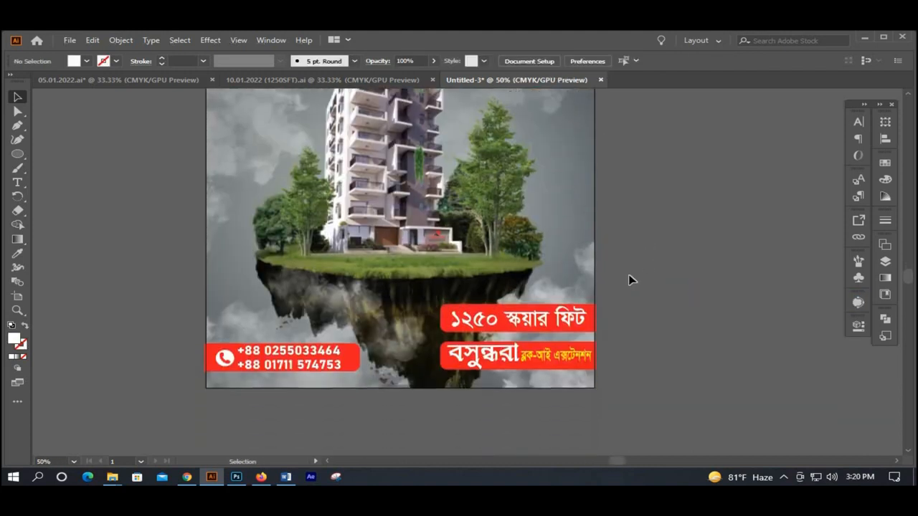
scroll(629, 279, up, 3)
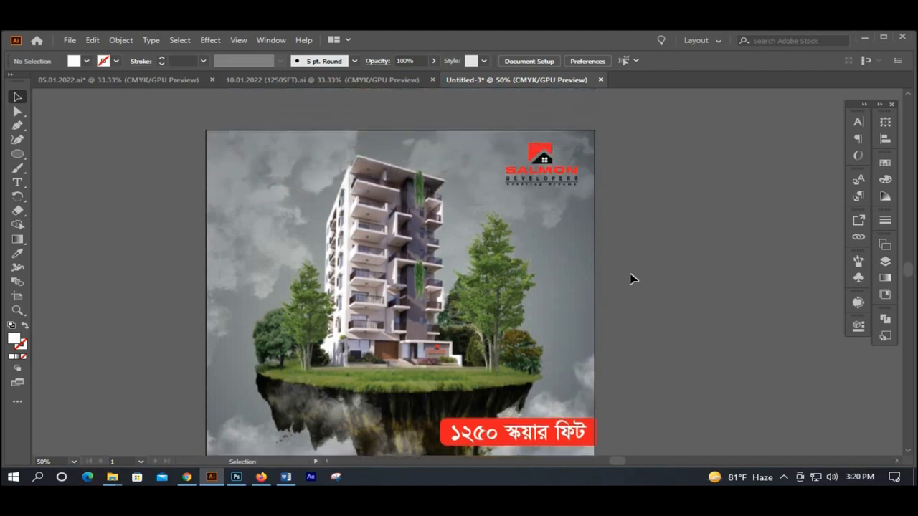
scroll(633, 280, down, 1)
scroll(632, 279, down, 2)
scroll(633, 278, up, 2)
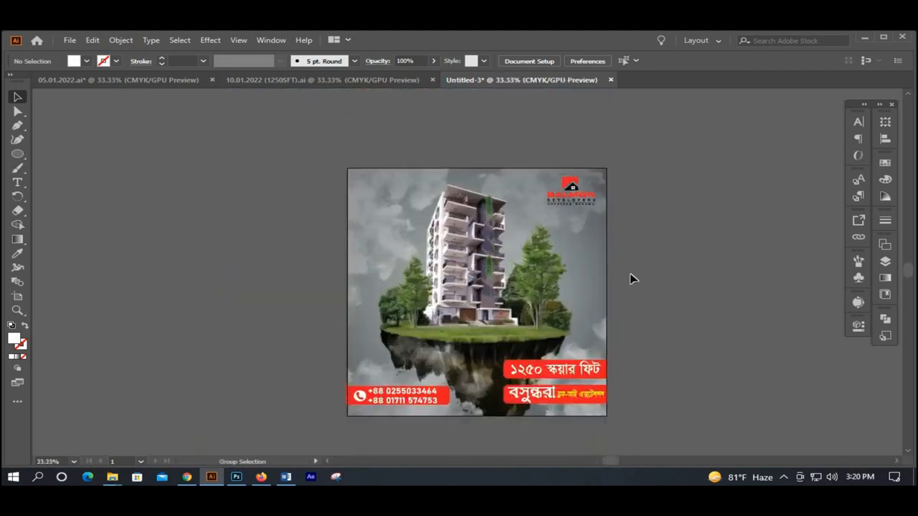
scroll(631, 278, down, 1)
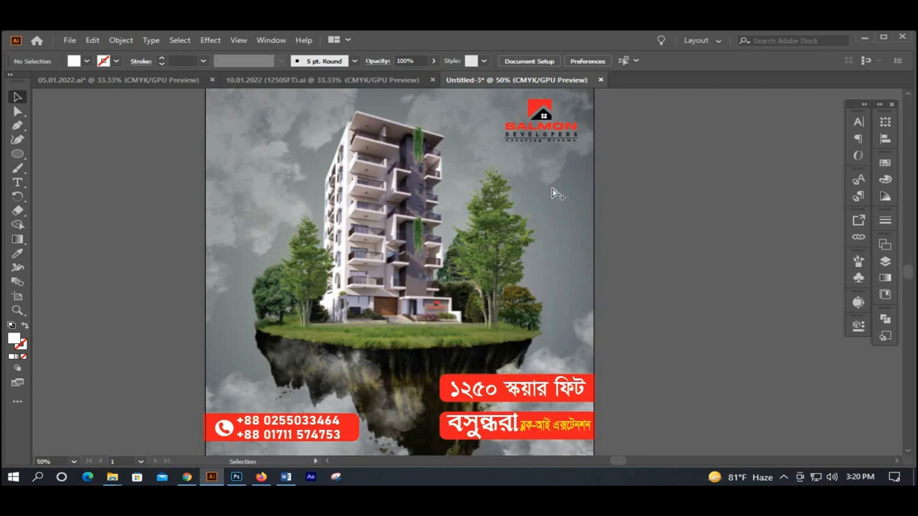
- Draw an ellipse outside the artboard beside the logo and fill it with a white-to-black radial gradient
scroll(552, 192, up, 2)
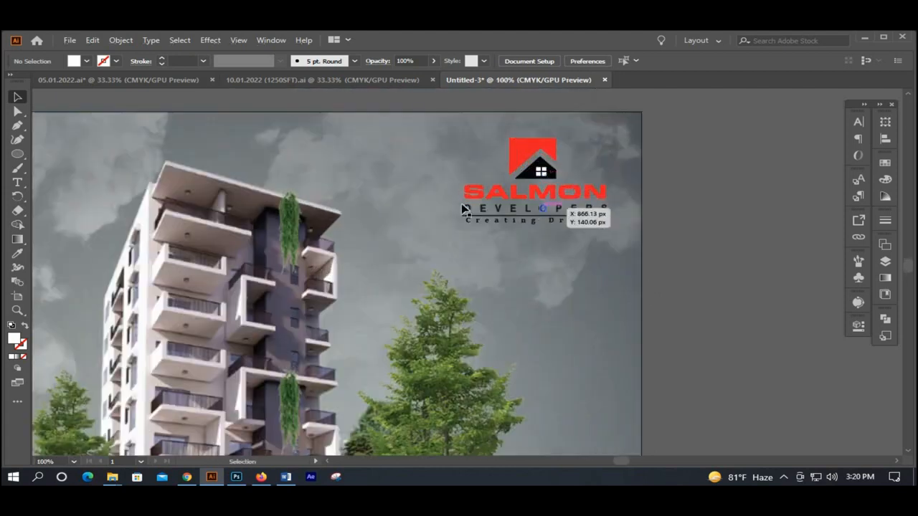
click(17, 154)
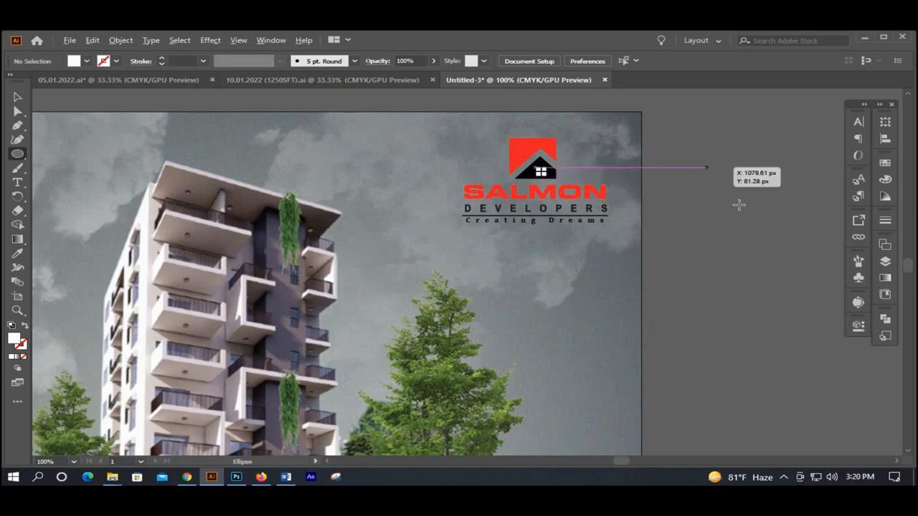
drag(706, 168, 761, 215)
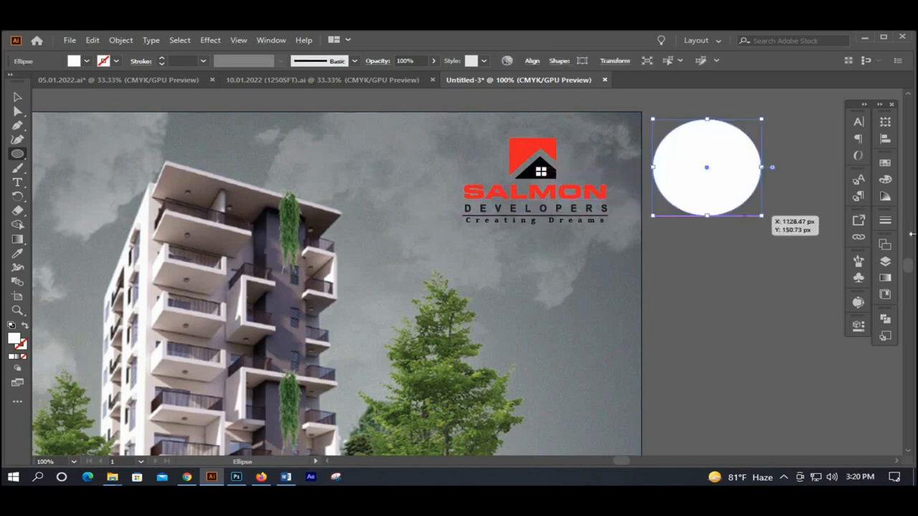
click(884, 278)
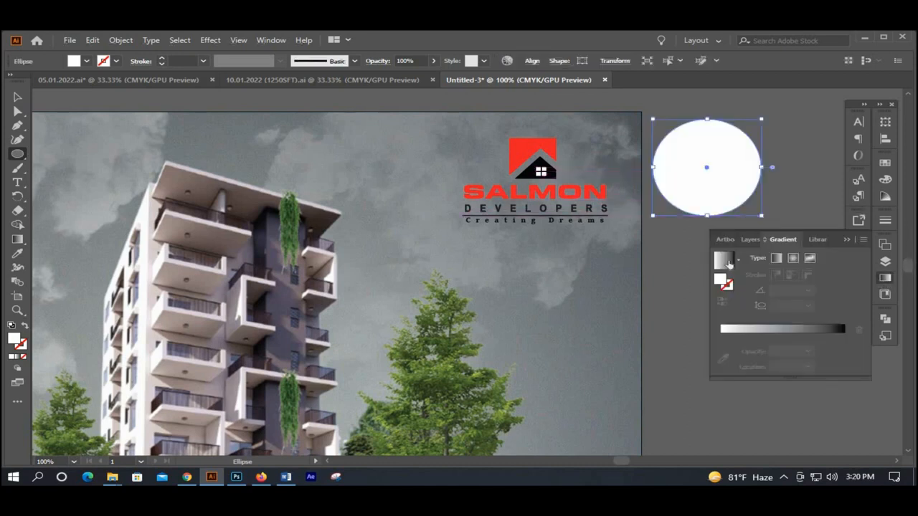
click(723, 261)
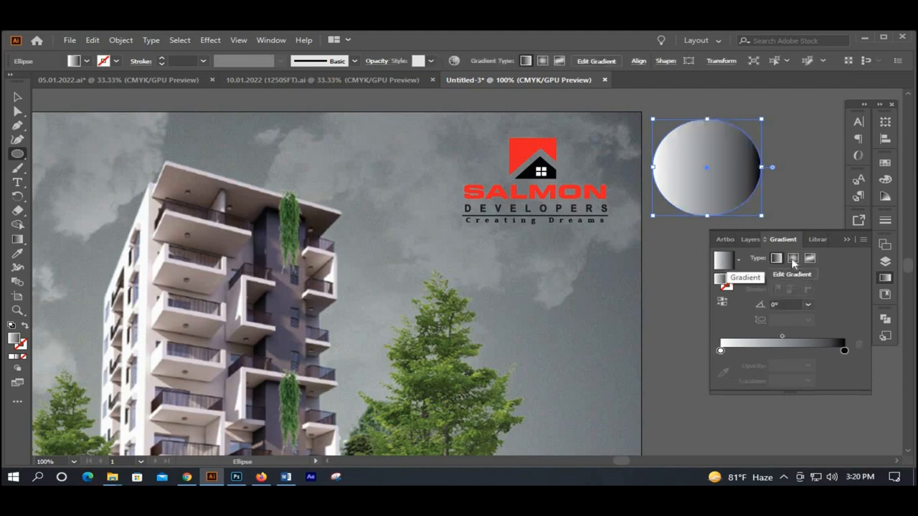
click(792, 259)
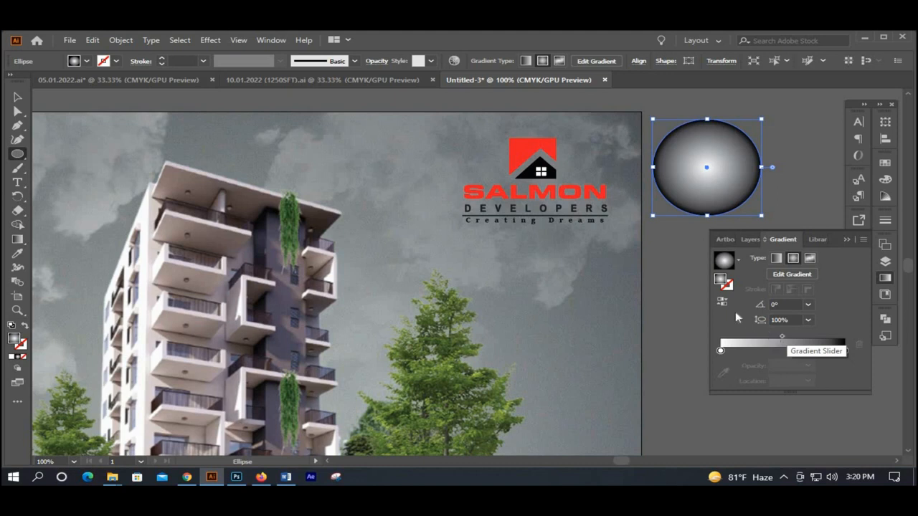
- Set the black gradient stop's opacity to 0% and shift the ellipse's gradient midpoint toward that stop
click(844, 351)
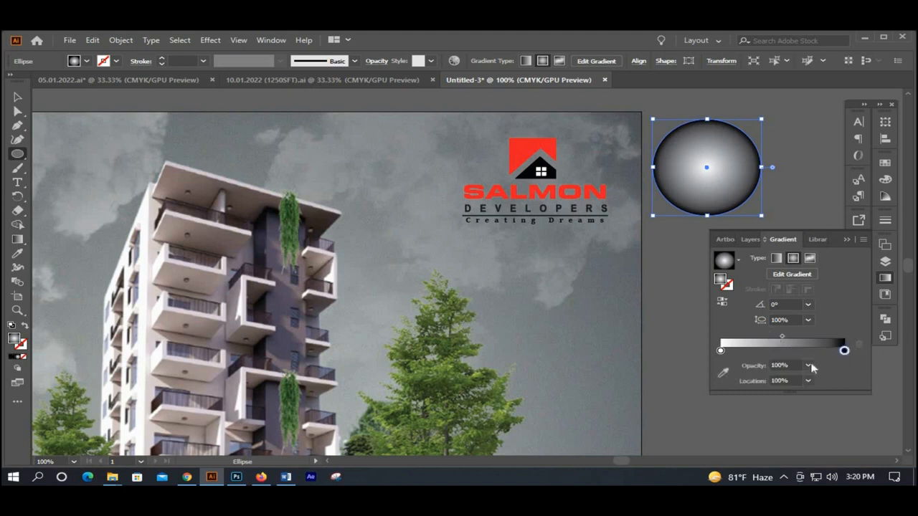
click(809, 367)
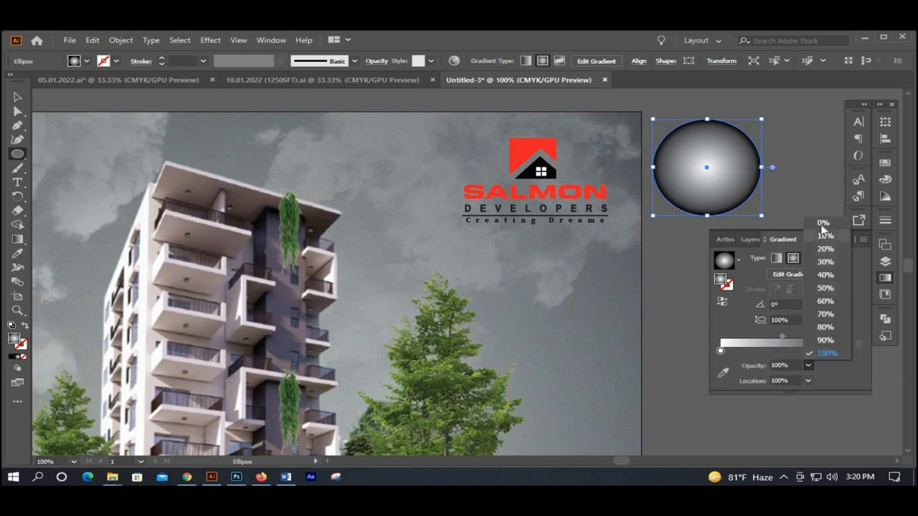
click(823, 223)
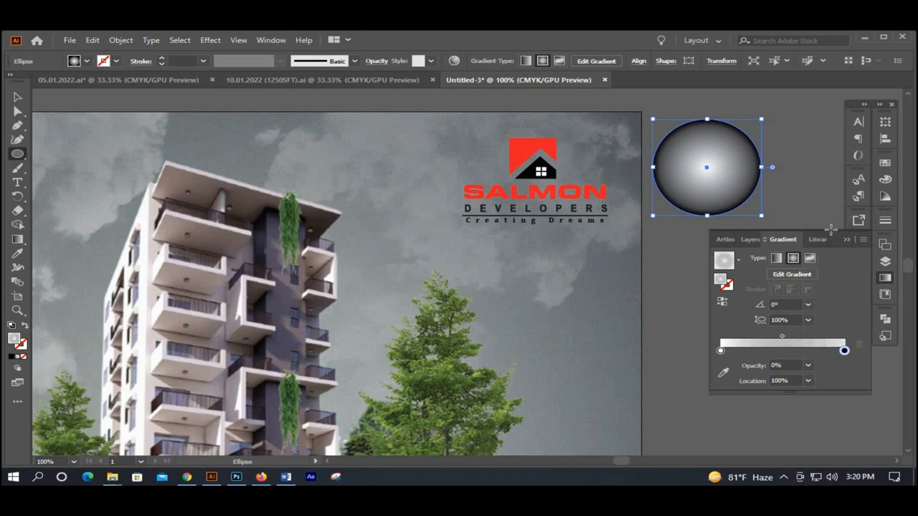
click(721, 350)
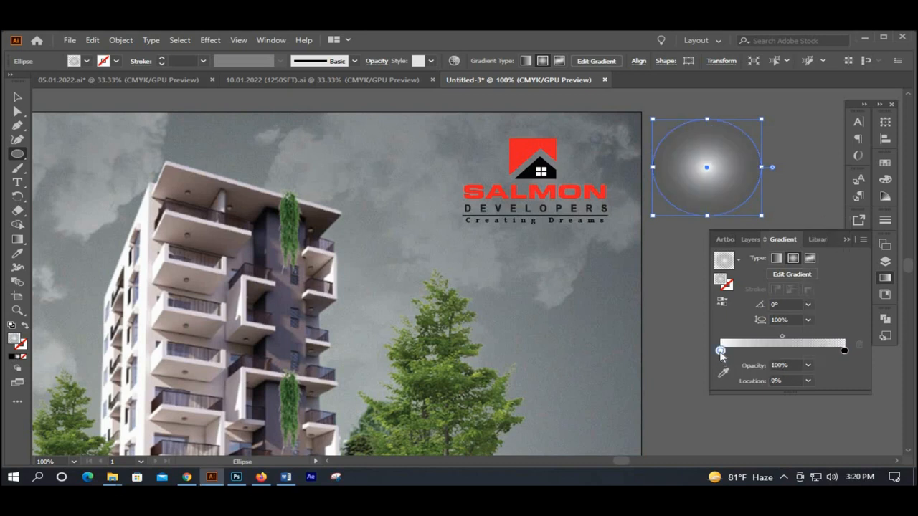
double_click(720, 350)
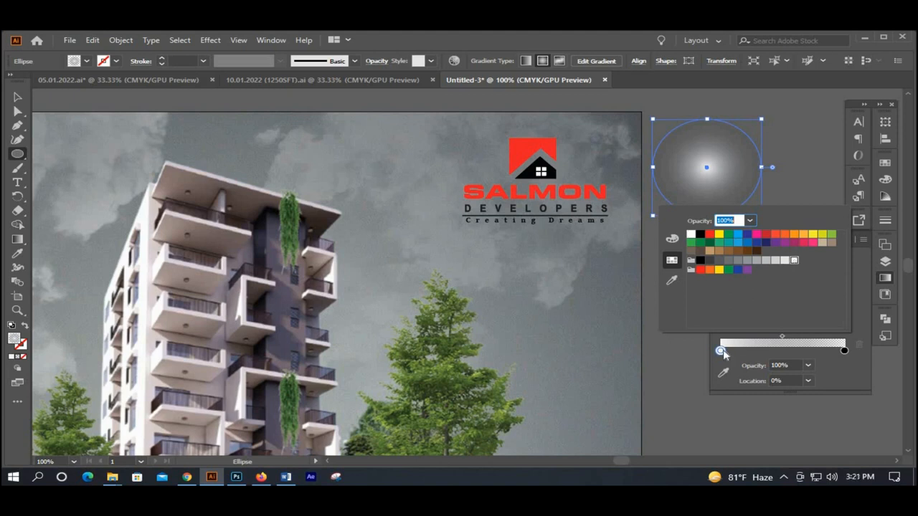
click(783, 337)
drag(785, 339, 808, 339)
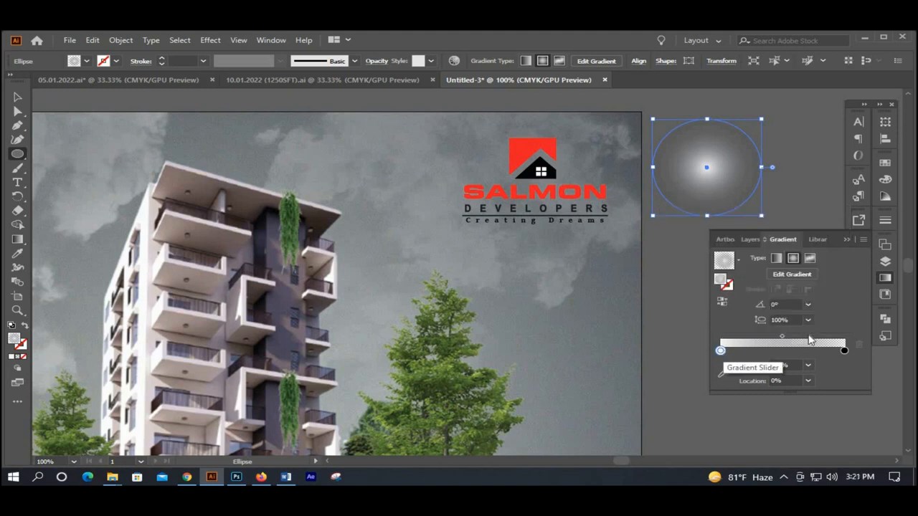
- Set the white gradient stop's opacity to 60% and move the gradient midpoint to a location of 74.34%
click(720, 350)
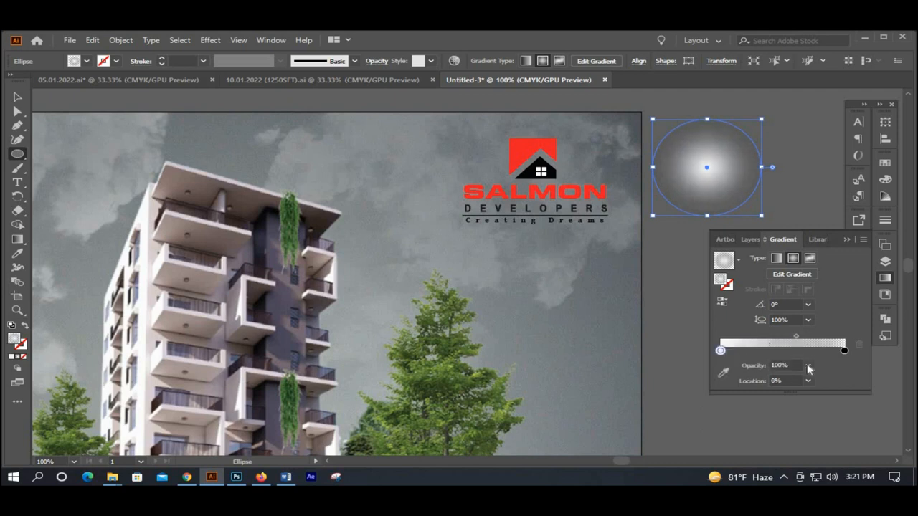
click(808, 366)
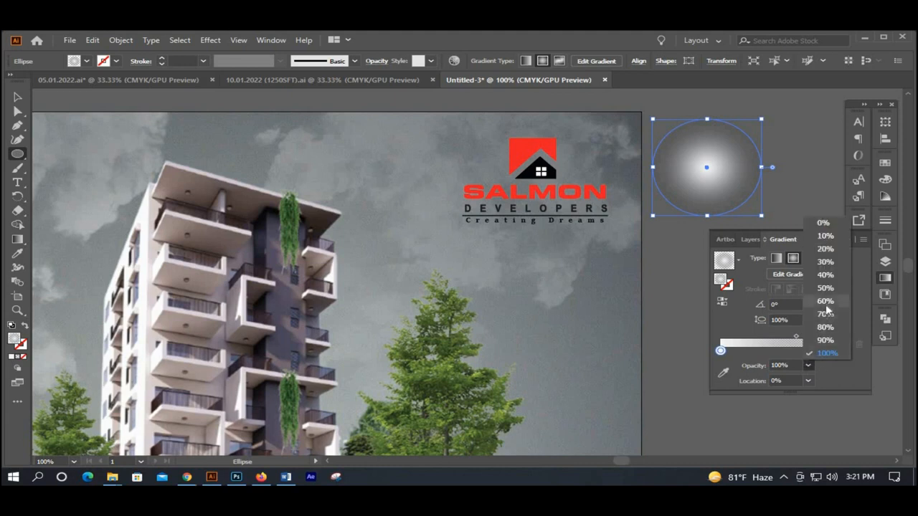
click(825, 302)
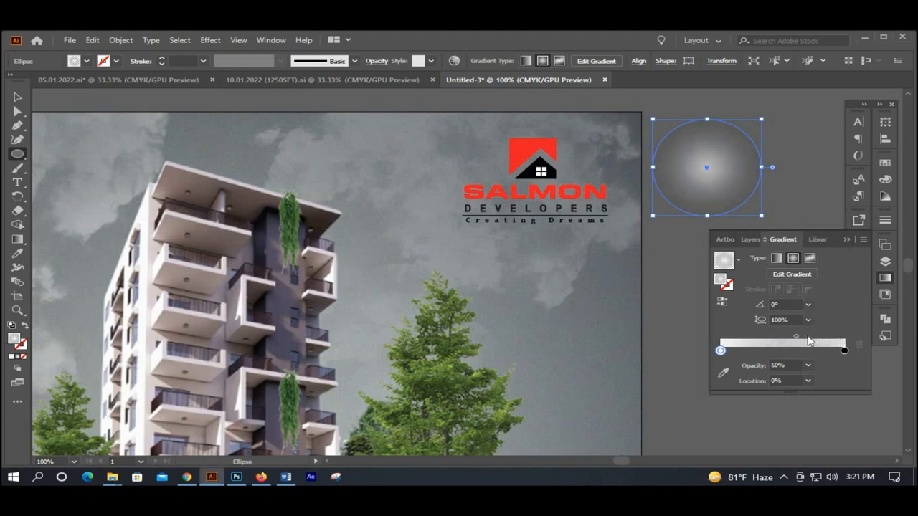
drag(796, 337, 816, 338)
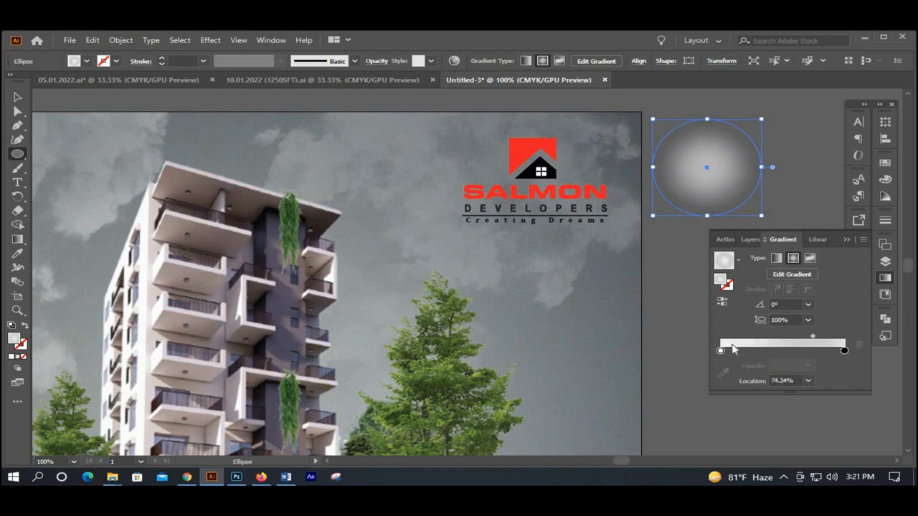
- Apply the white swatch to the inner color stop of the ellipse's radial gradient
click(721, 351)
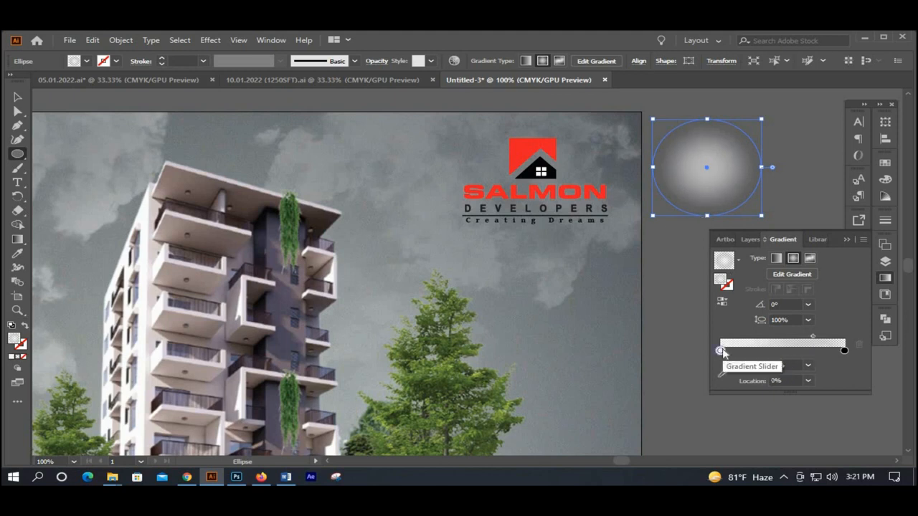
double_click(721, 351)
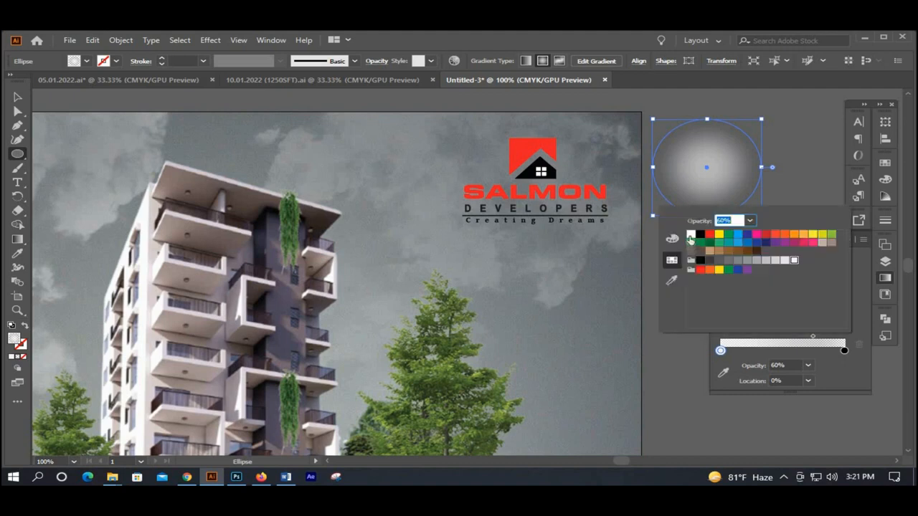
click(690, 235)
click(733, 350)
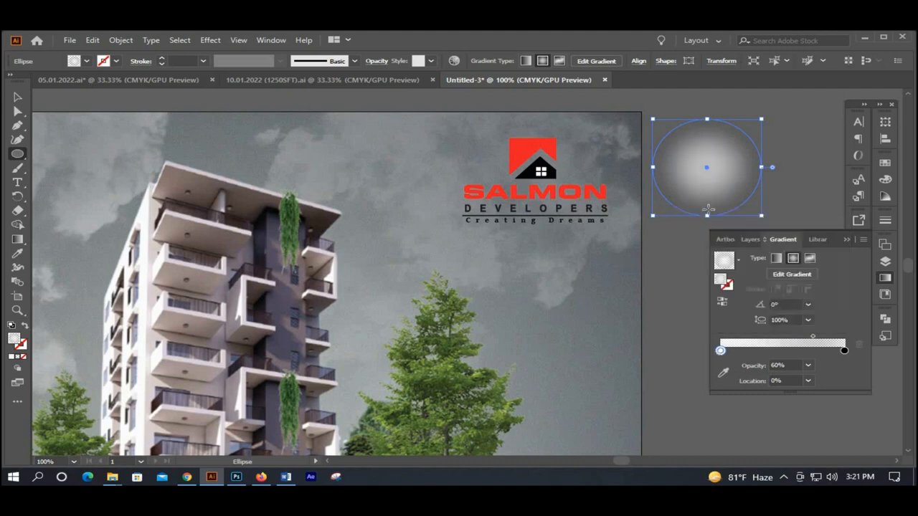
key(v)
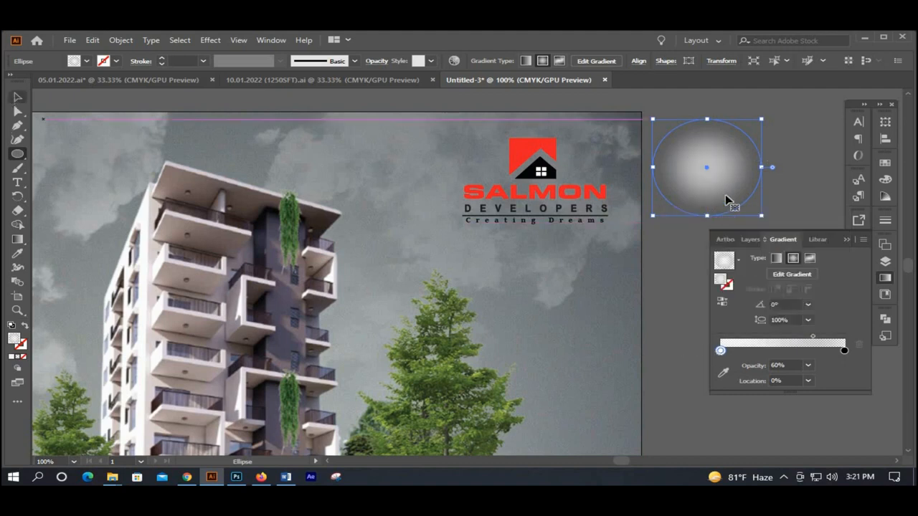
- Move the gradient ellipse from outside the artboard onto the logo and bring the logo group to the front
drag(685, 192, 542, 199)
click(471, 201)
right_click(470, 195)
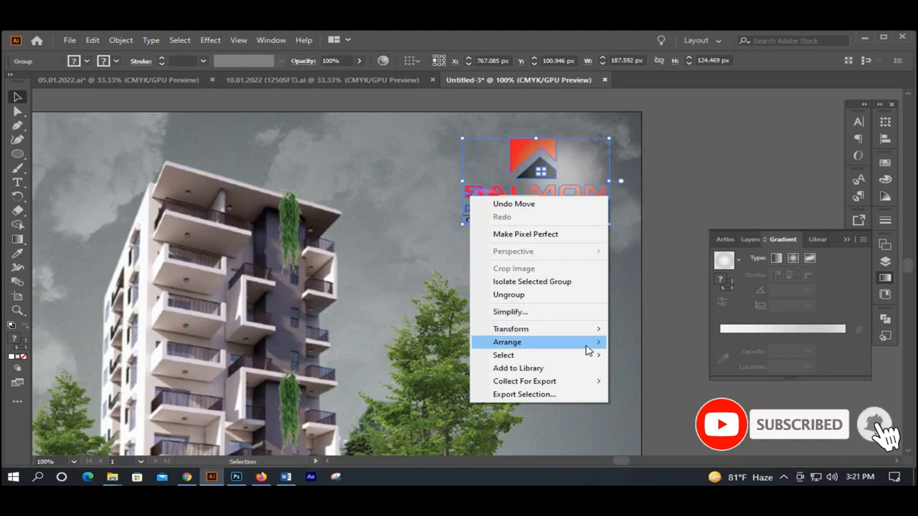
click(631, 342)
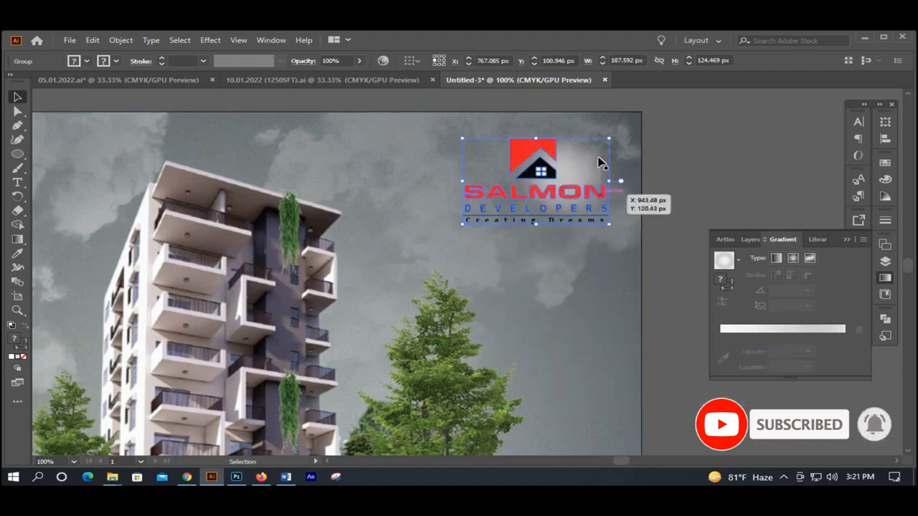
- Enlarge the glow ellipse proportionally to about 290 px across and centre it behind the logo
click(621, 206)
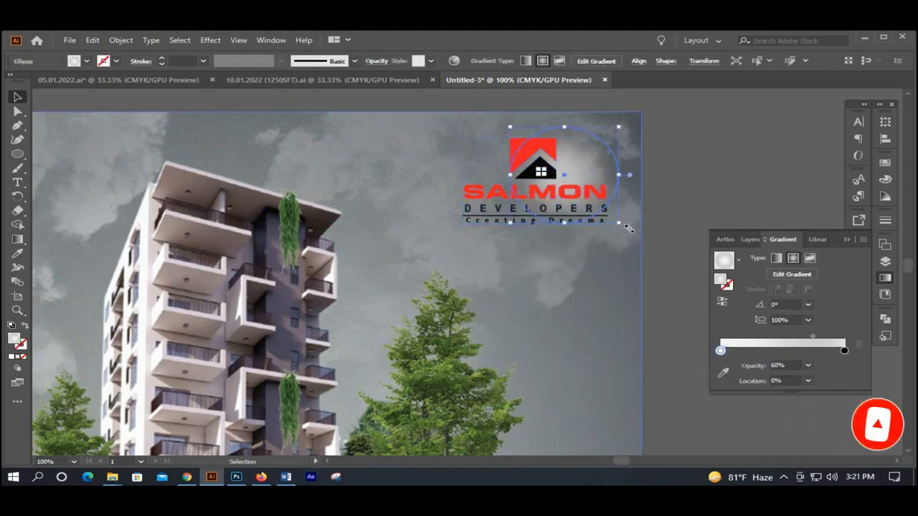
drag(619, 223, 661, 255)
drag(631, 186, 612, 197)
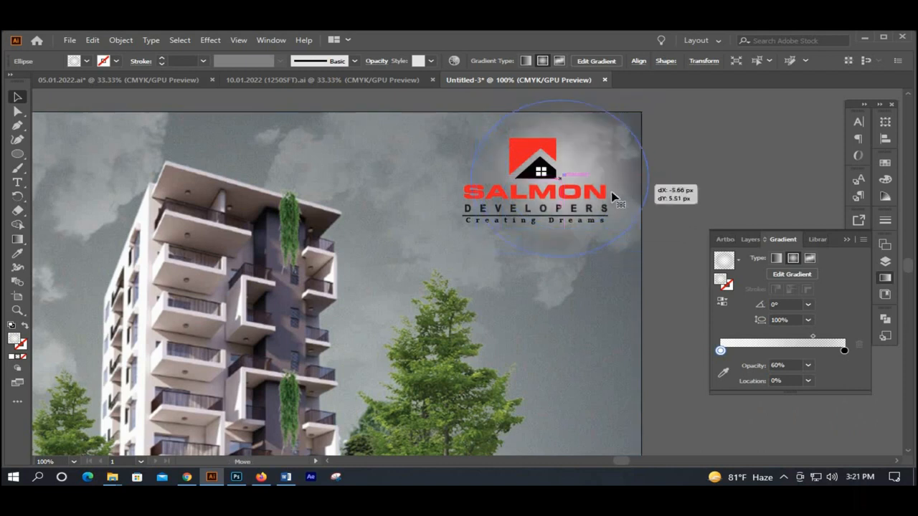
drag(636, 264, 647, 276)
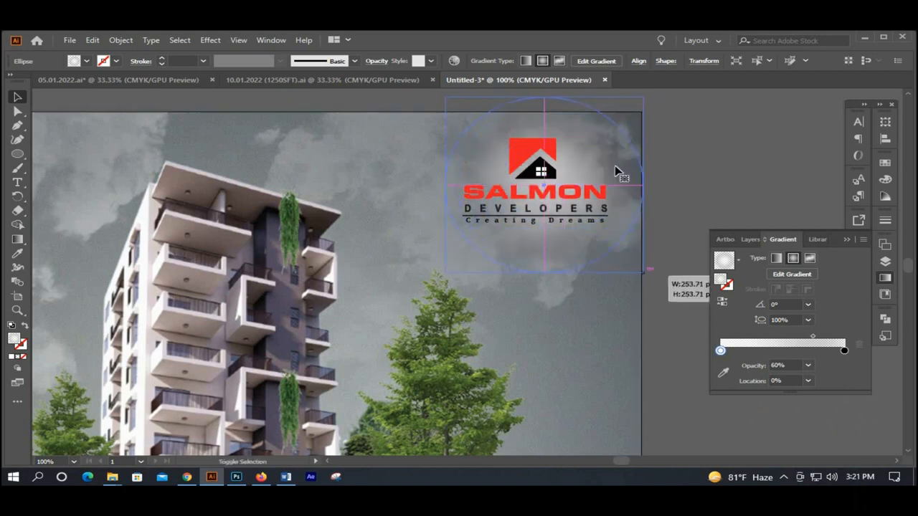
drag(613, 165, 608, 168)
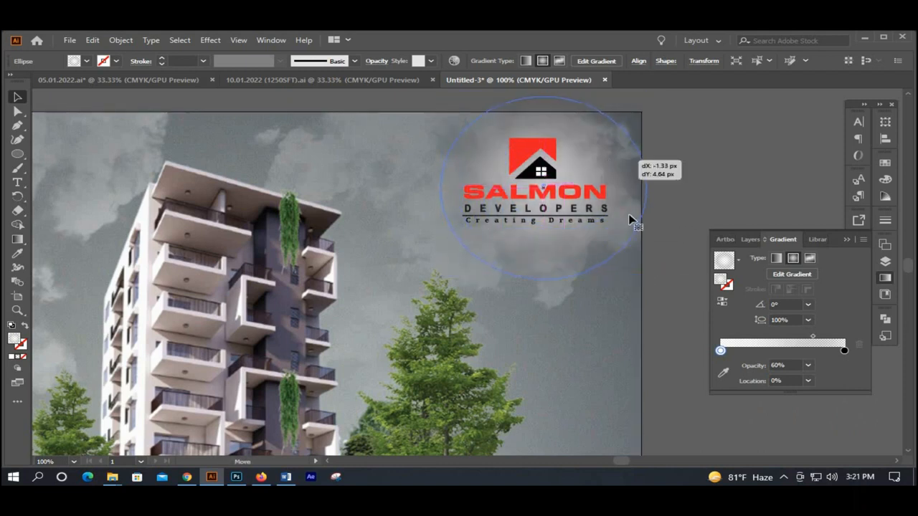
drag(643, 283, 653, 290)
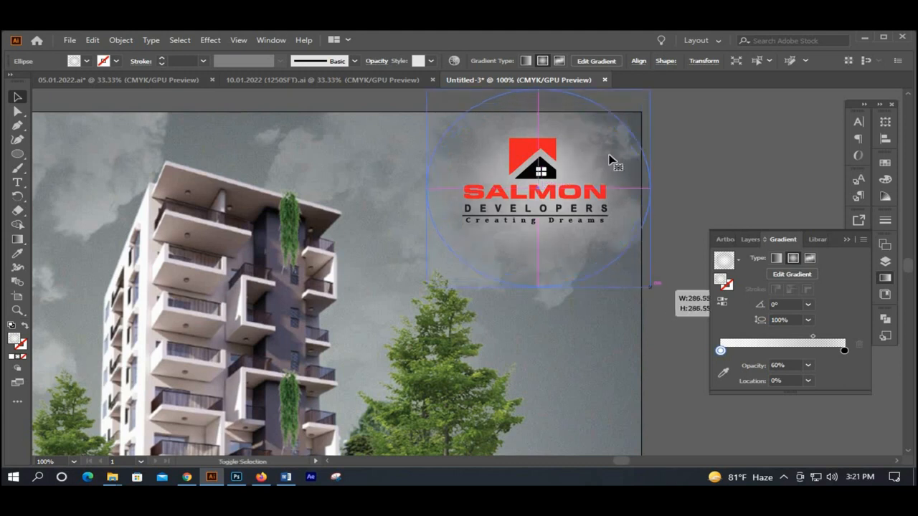
drag(605, 150, 604, 153)
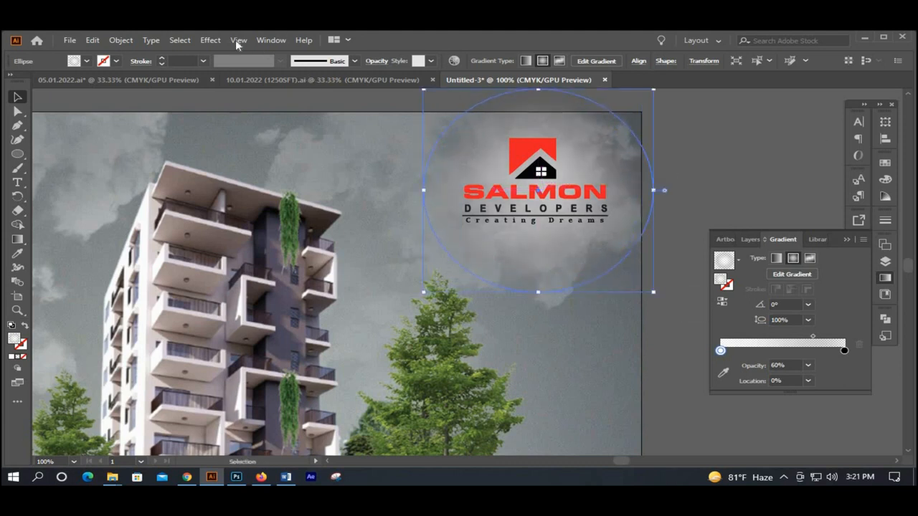
- Apply a Gaussian Blur with a radius of 8.1 pixels to the glow ellipse, with the preview enabled
click(210, 39)
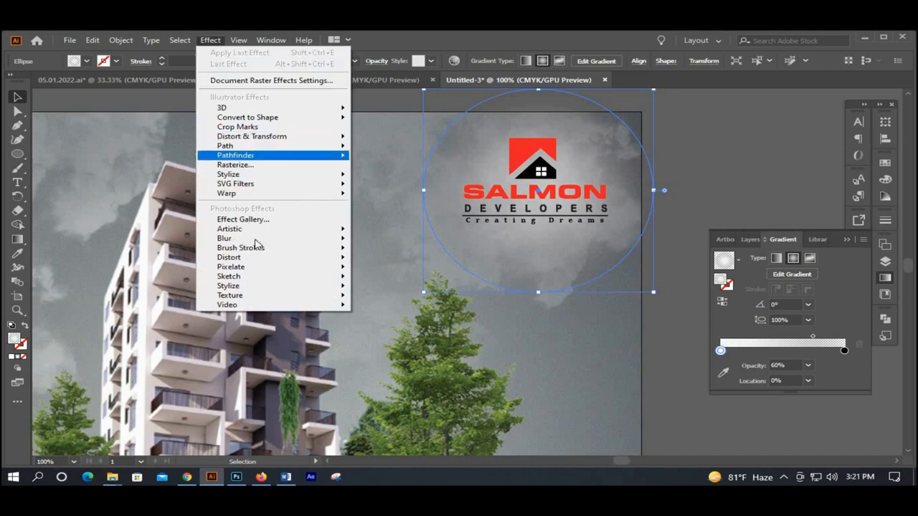
mouse_move(344, 245)
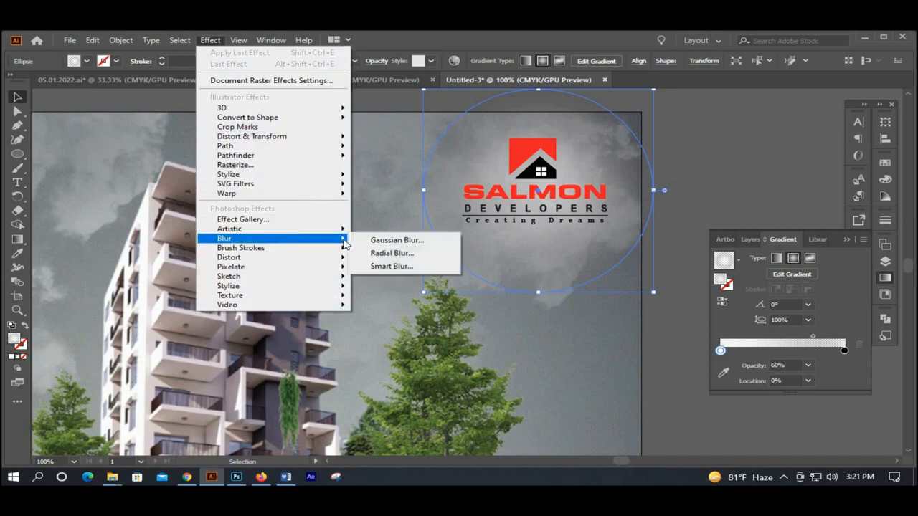
click(396, 242)
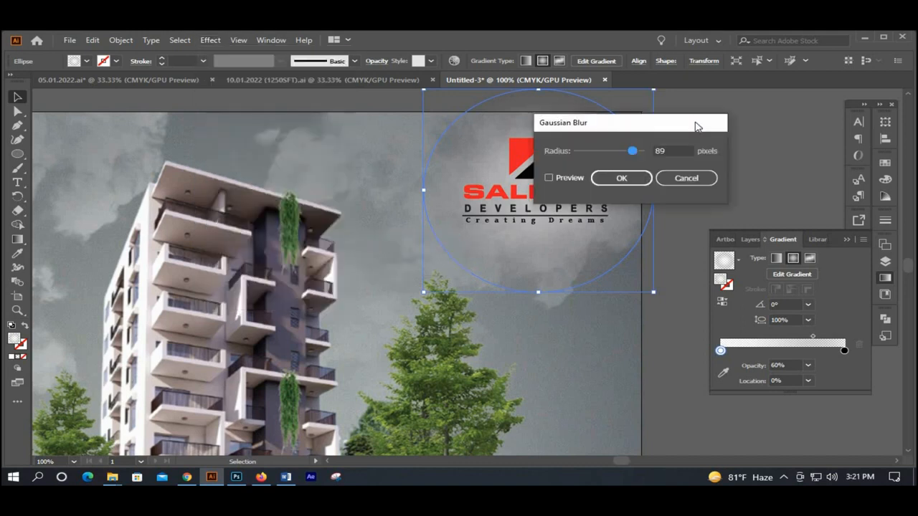
click(714, 157)
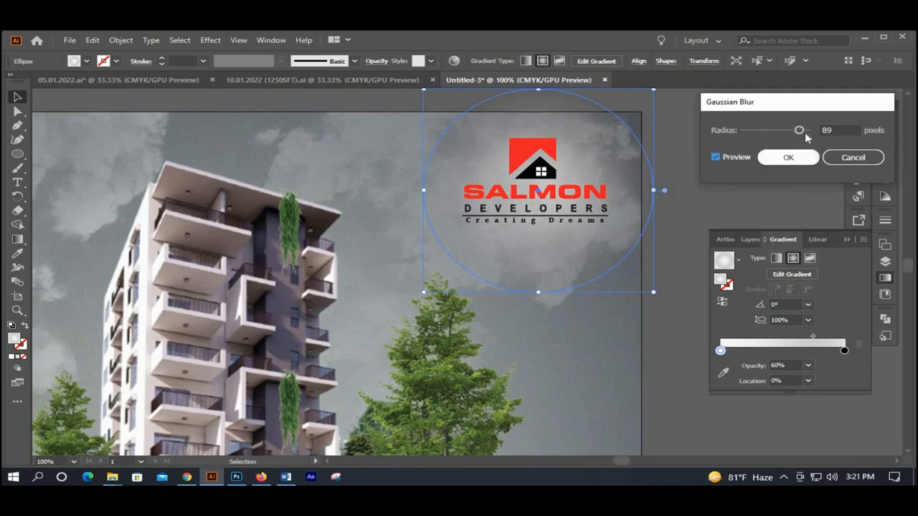
click(786, 159)
drag(799, 135, 772, 136)
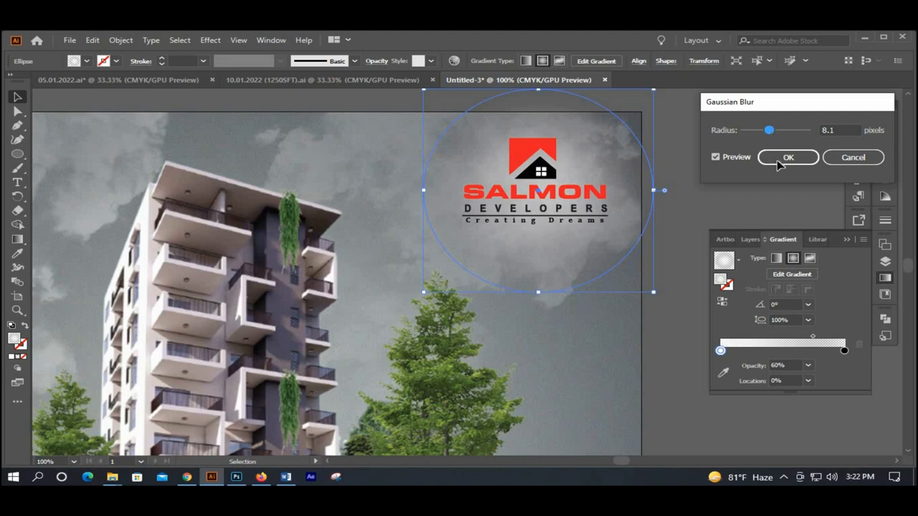
click(785, 157)
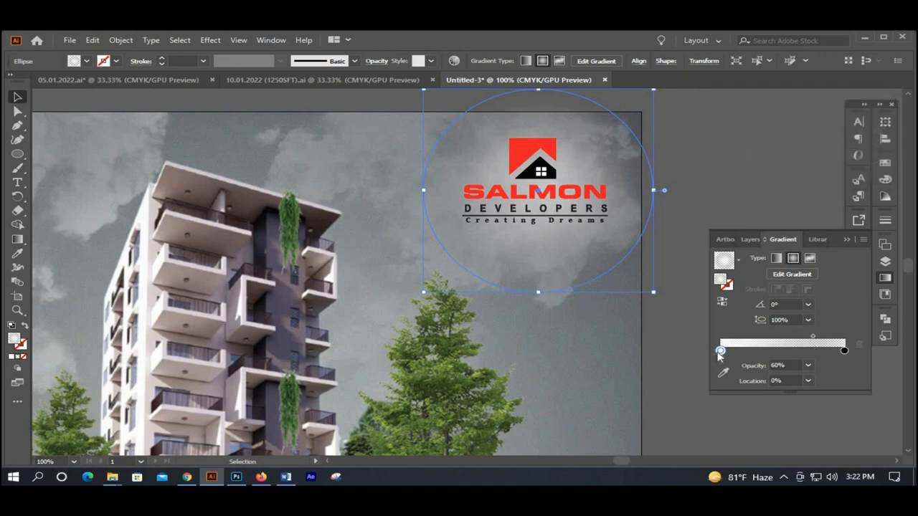
- Set the ellipse's white gradient stop to a location of 30.69% and collapse the gradient settings
drag(720, 351, 761, 357)
click(667, 202)
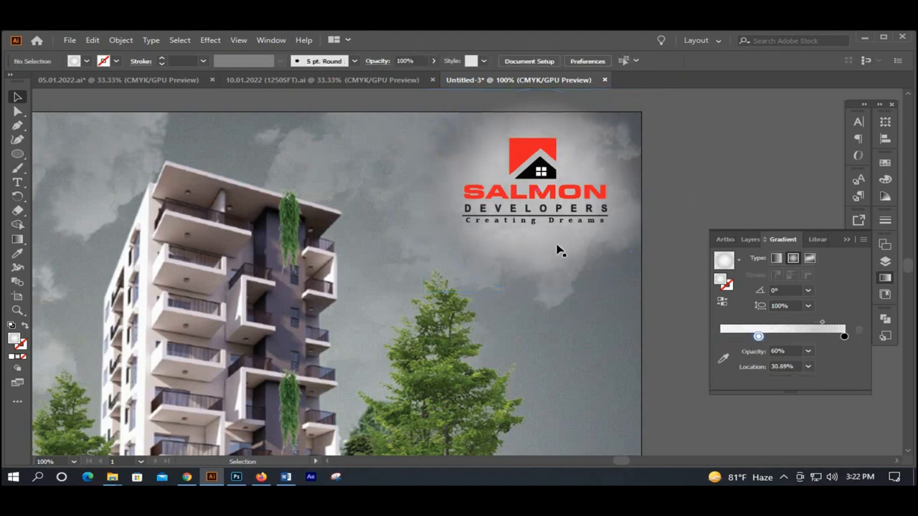
scroll(556, 245, down, 3)
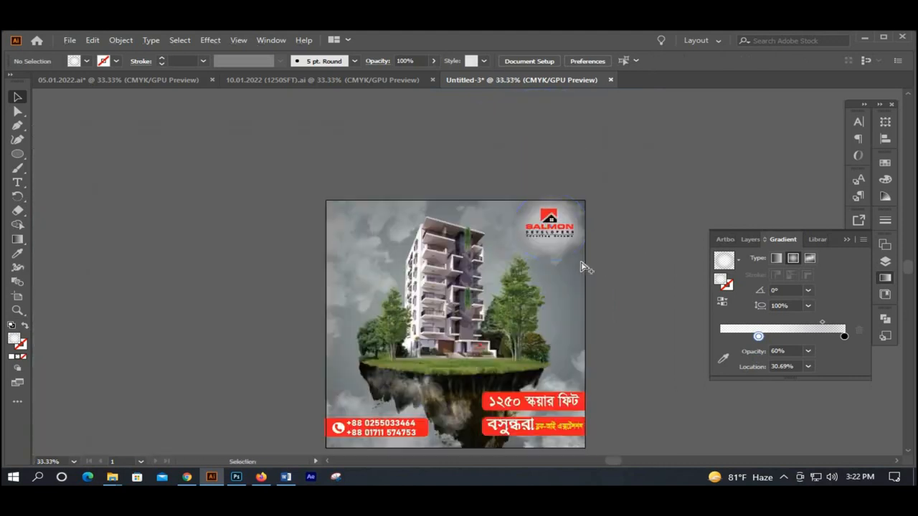
scroll(580, 263, down, 1)
scroll(580, 261, up, 1)
scroll(580, 262, down, 2)
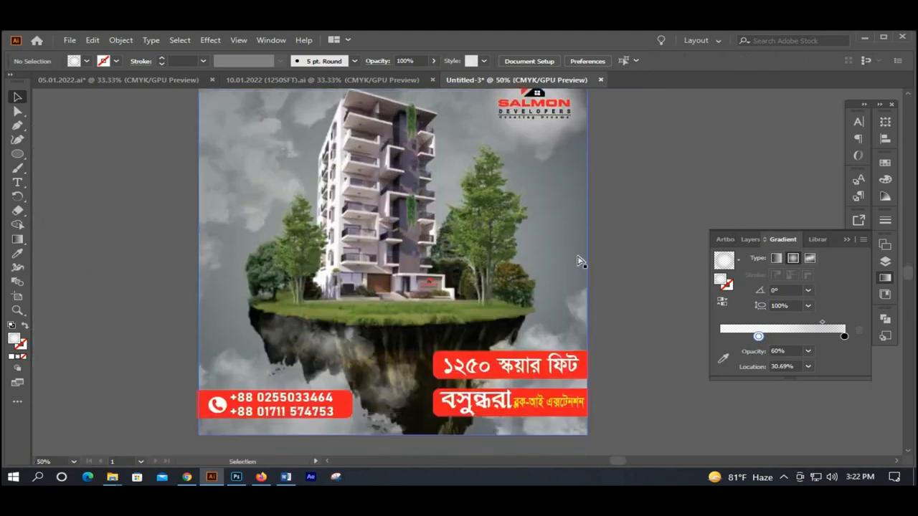
scroll(580, 262, down, 1)
click(846, 240)
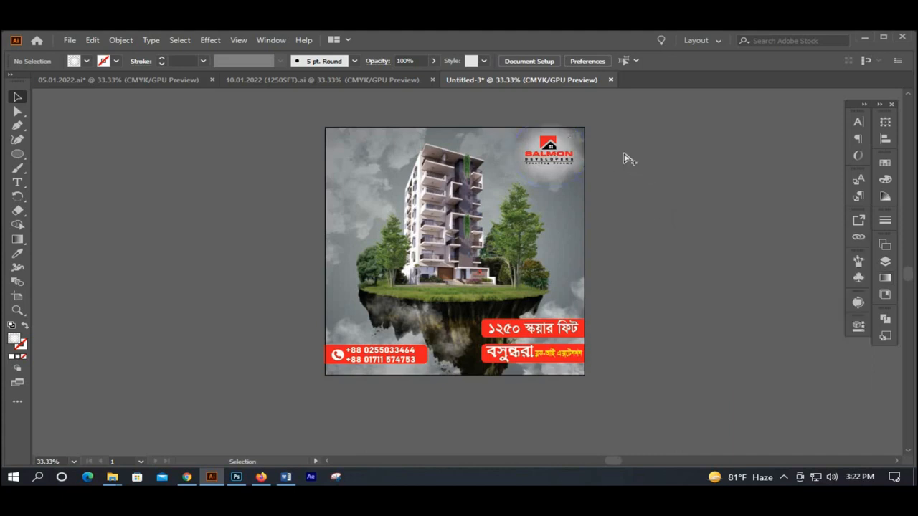
- Shift the glow ellipse slightly downward and reduce its height from the lower edge to fit closely around the logo
scroll(626, 157, up, 1)
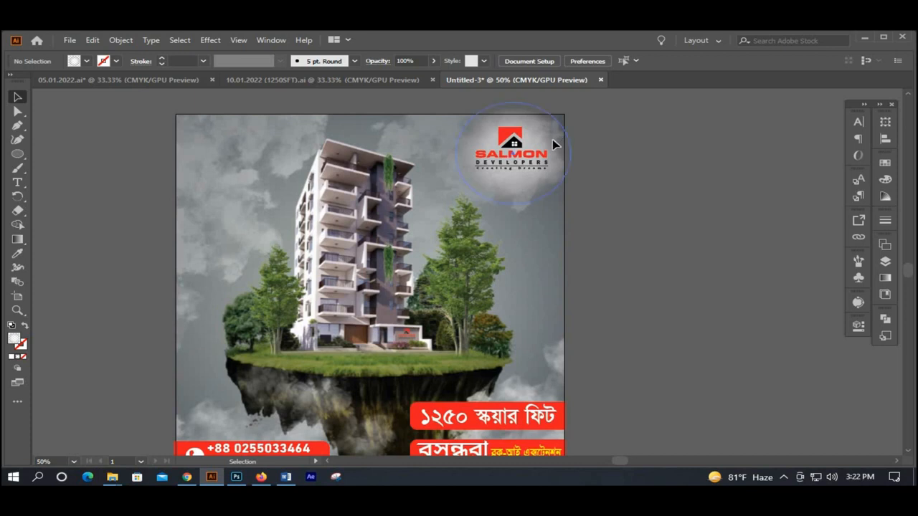
drag(552, 143, 552, 150)
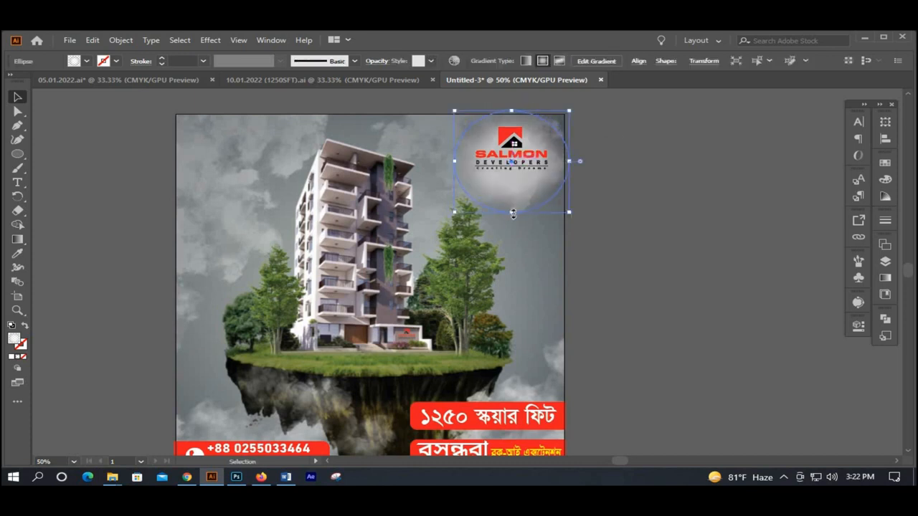
drag(520, 190, 521, 188)
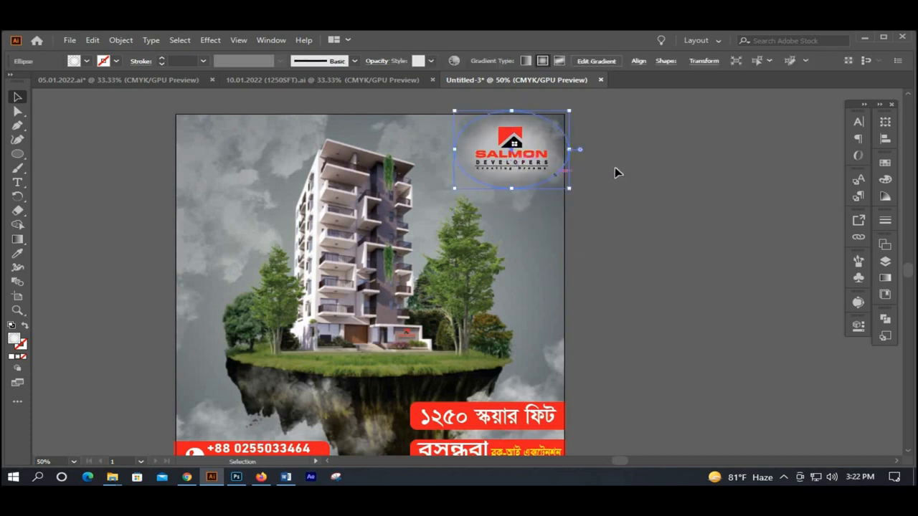
click(614, 172)
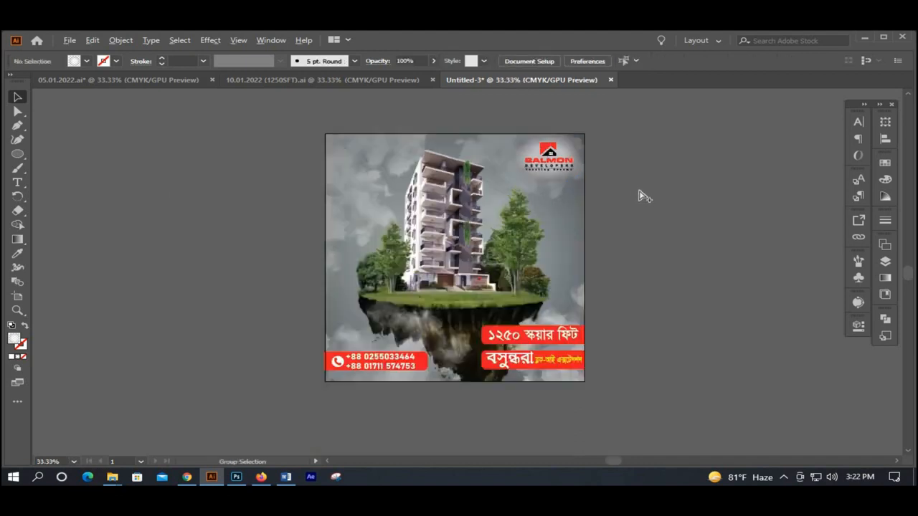